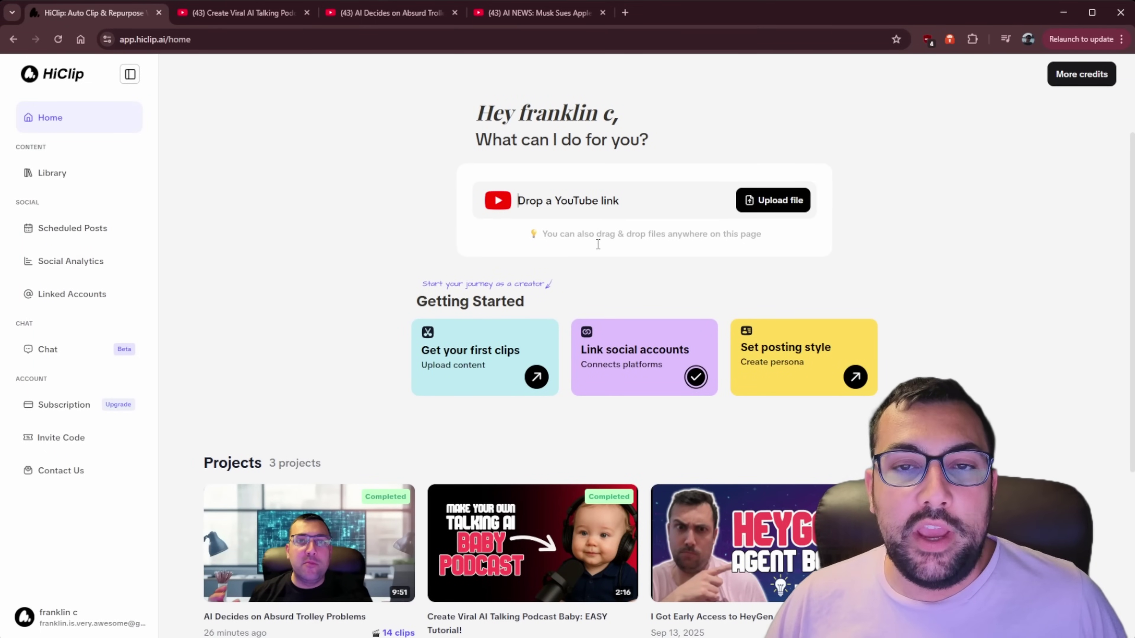
# Copy the AI NEWS: Musk Sues Apple video URL into HiClip's link field and request clips.
pyautogui.click(537, 12)
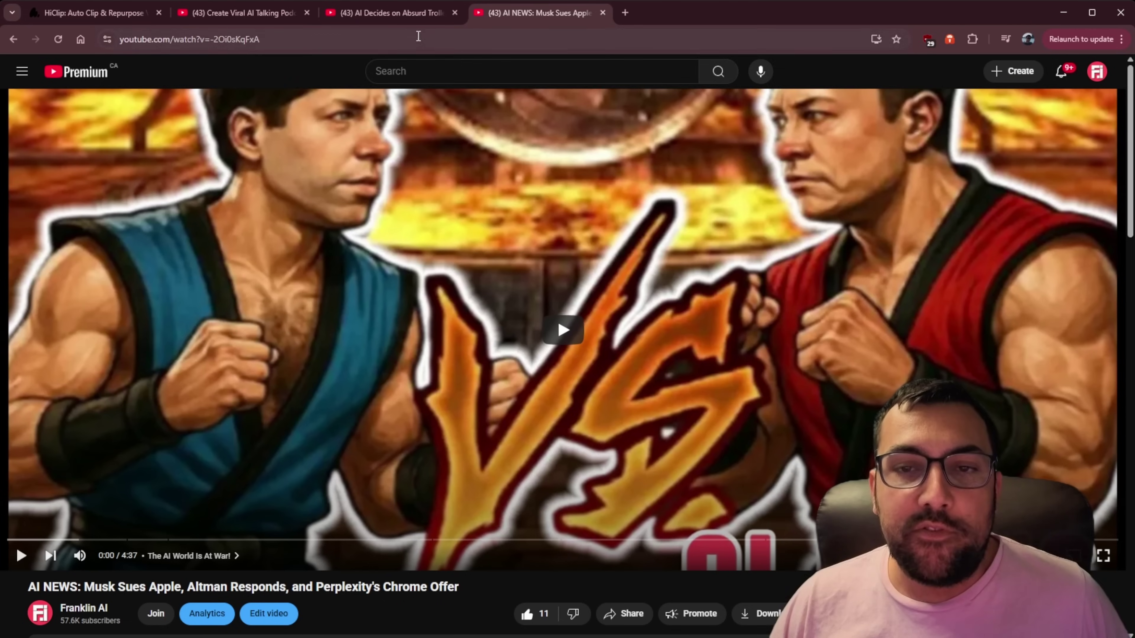
pyautogui.click(418, 36)
pyautogui.hotkey('ctrl', 'c')
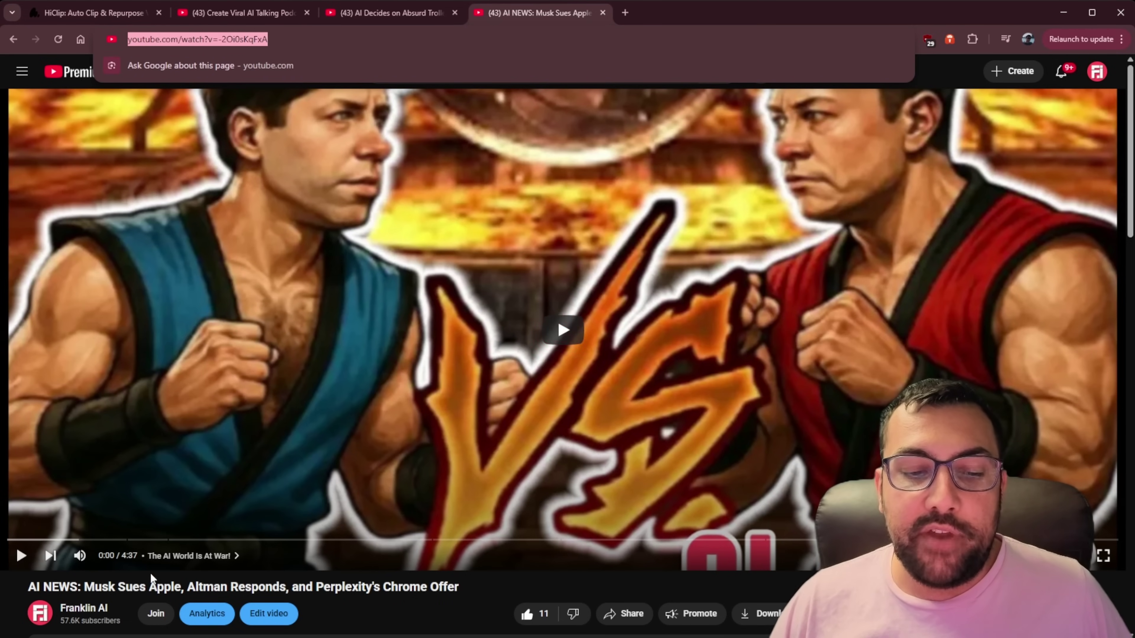
pyautogui.click(93, 13)
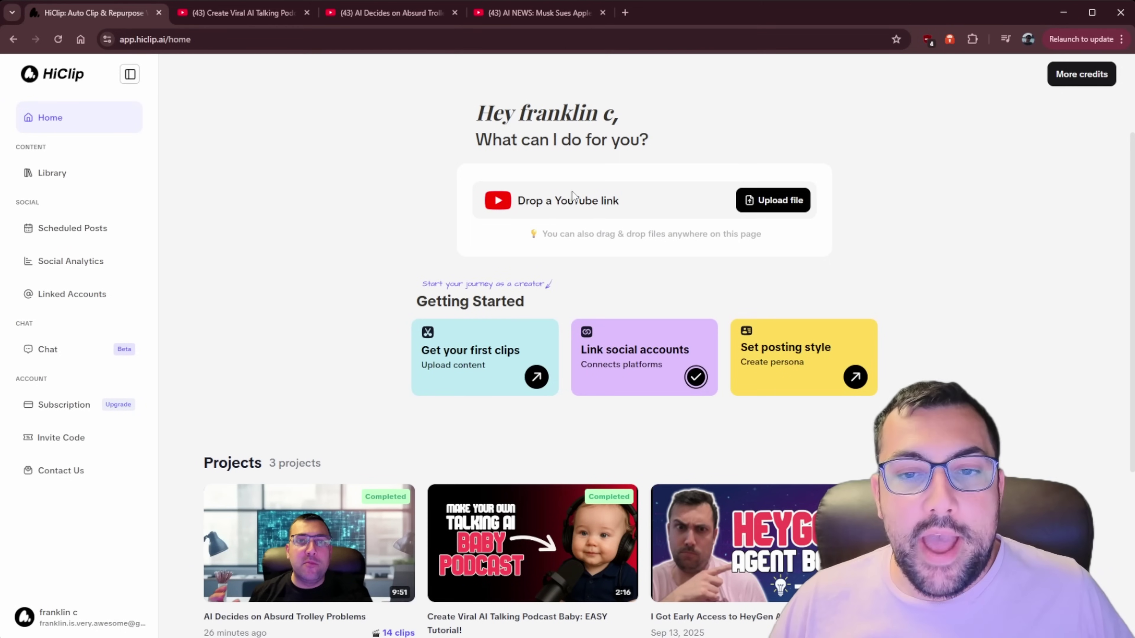
pyautogui.hotkey('ctrl', 'v')
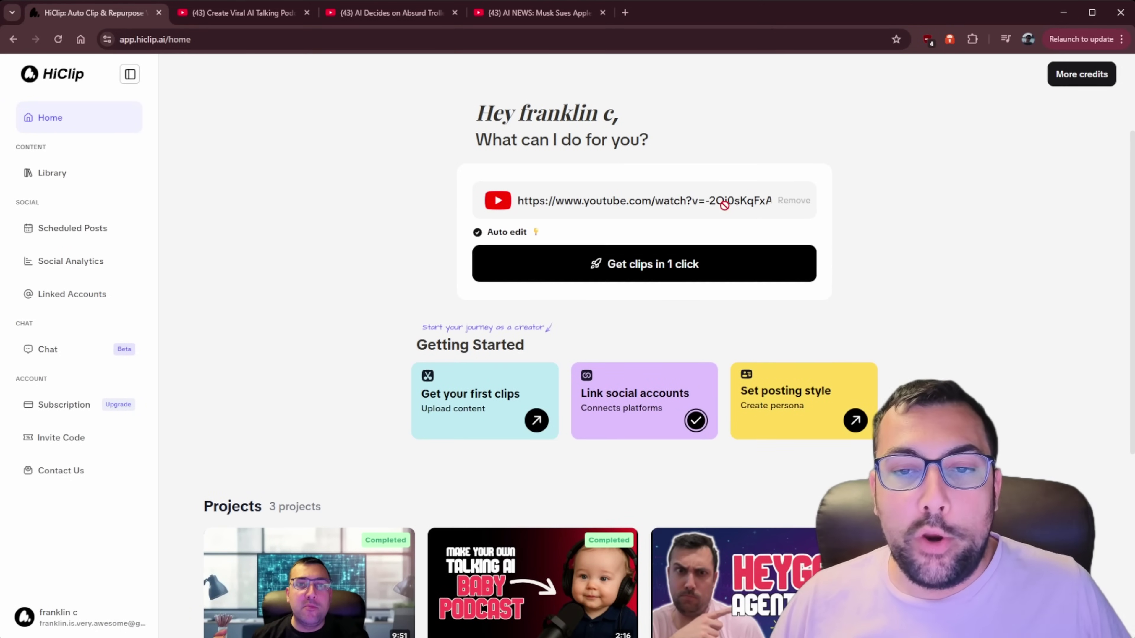
pyautogui.click(695, 270)
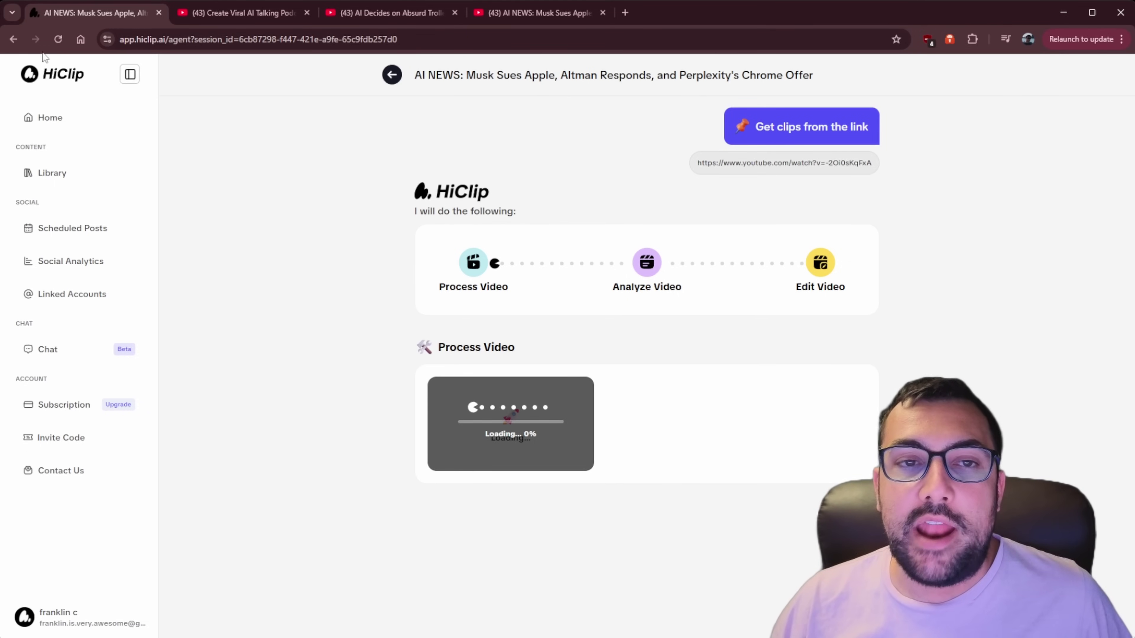
# Open the in-progress AI NEWS project from the HiClip home list.
pyautogui.click(67, 118)
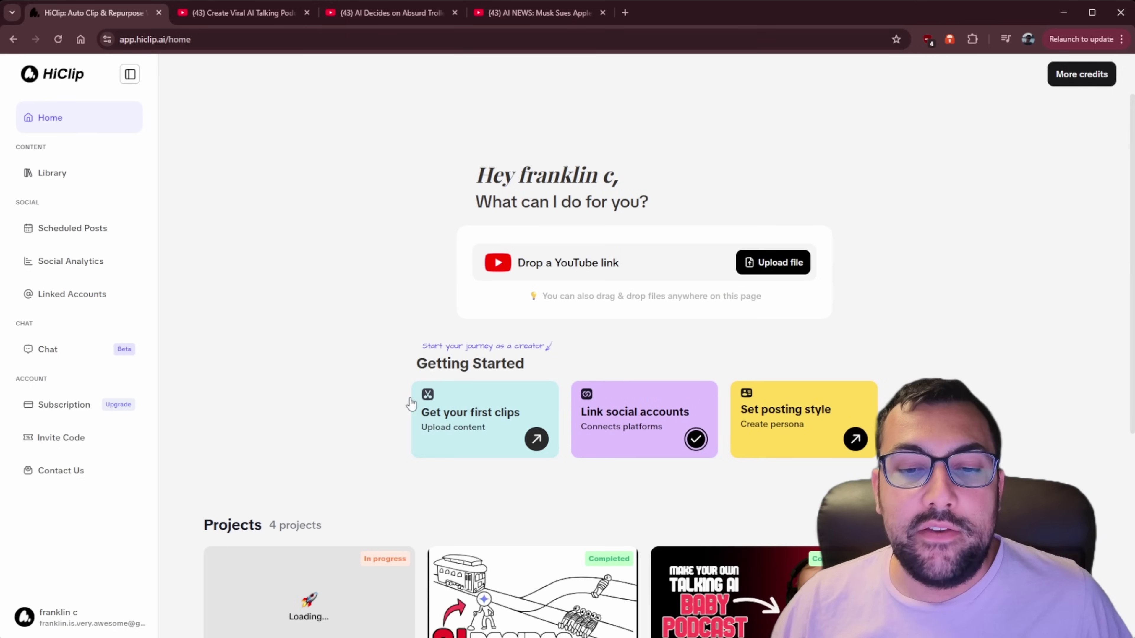
pyautogui.scroll(-6, 305, 401)
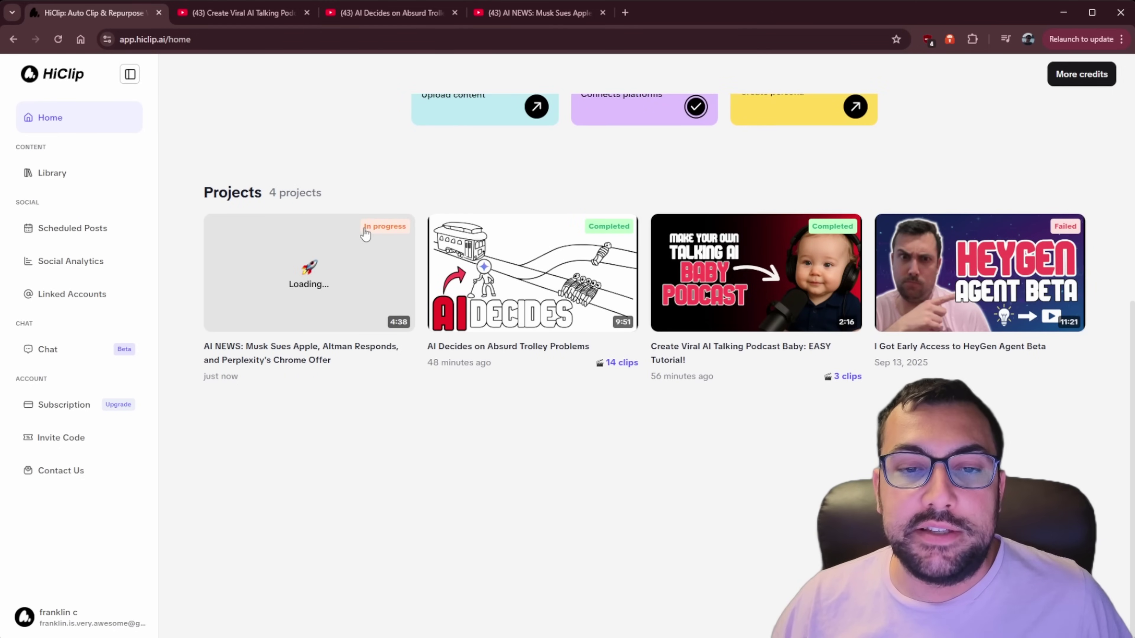
pyautogui.click(361, 252)
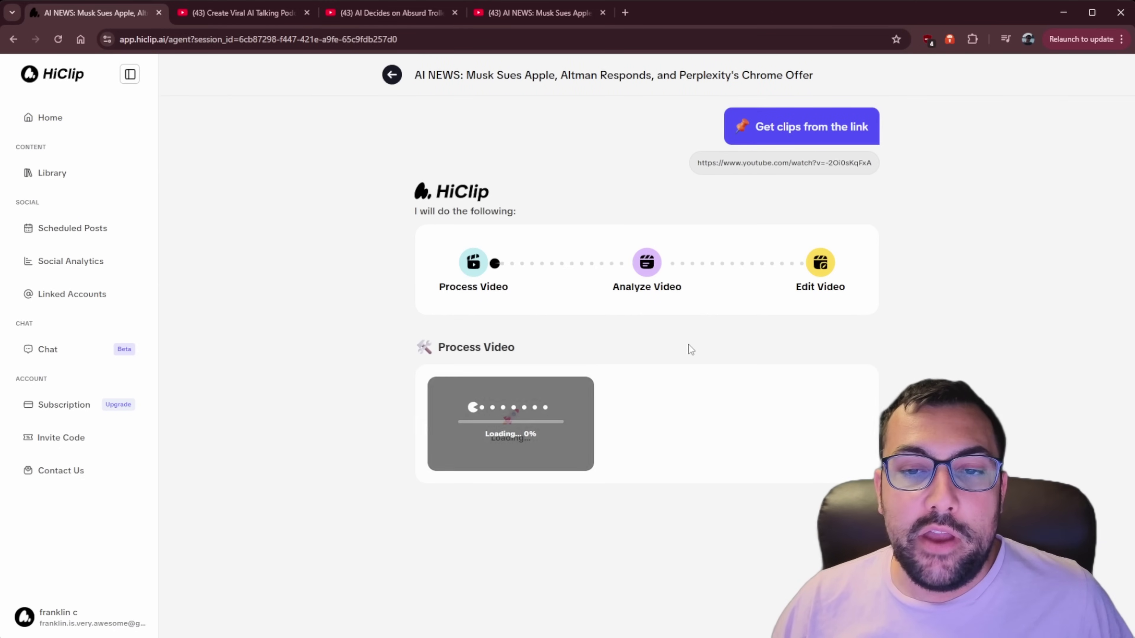
# Return home, then switch to the Create Viral AI Talking Podcast Baby YouTube tab.
pyautogui.click(50, 118)
pyautogui.scroll(-5, 753, 573)
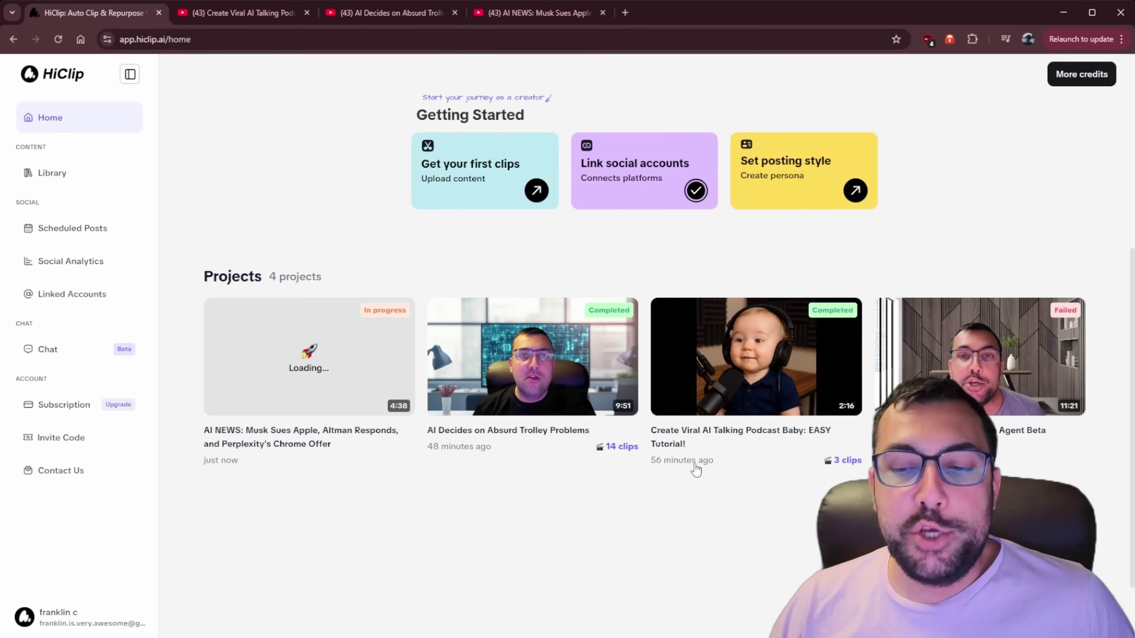
pyautogui.click(289, 16)
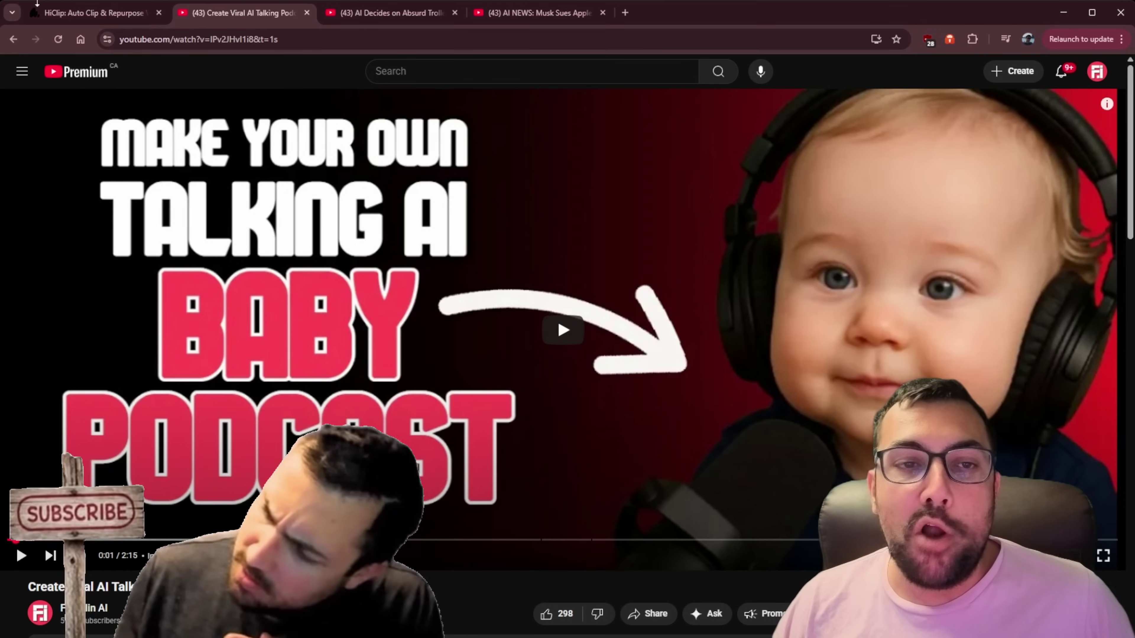
# Open the Create Viral AI Talking Podcast Baby project and review its clips scored 9.5, 9.2 and 7.8.
pyautogui.hotkey('ctrl', 'shift', 'Tab')
pyautogui.click(737, 389)
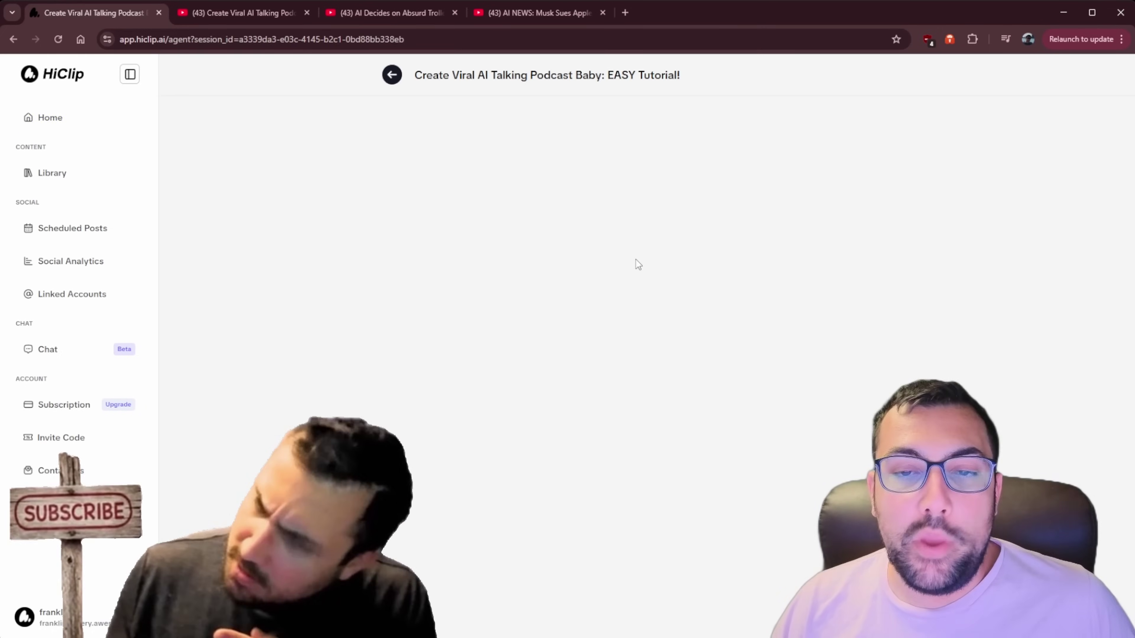
pyautogui.scroll(15, 926, 280)
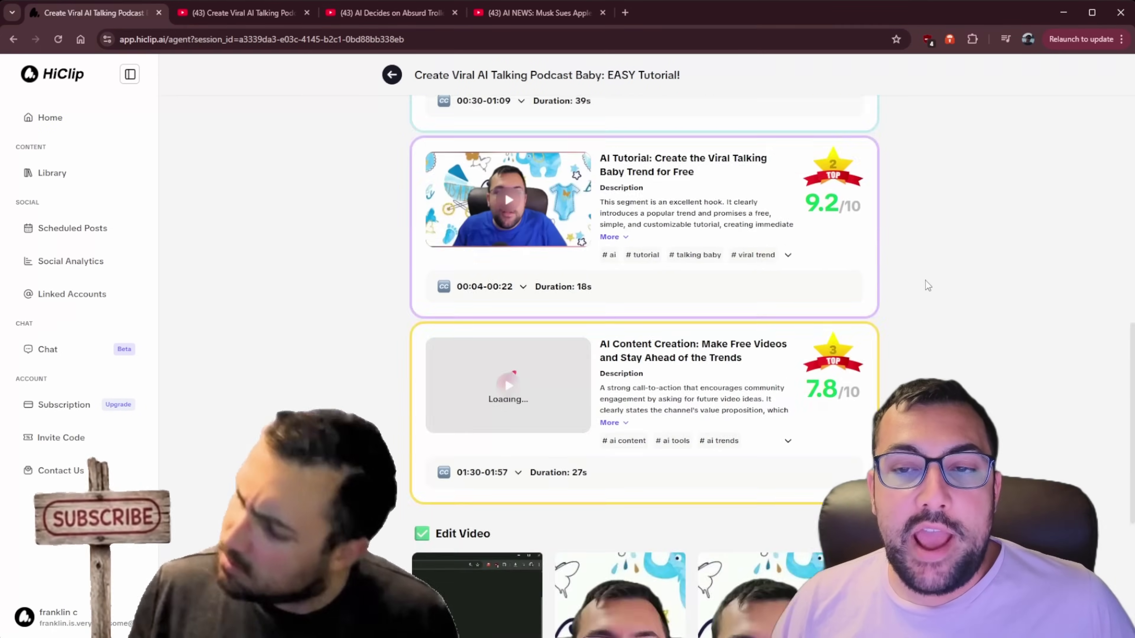
pyautogui.scroll(-7, 552, 202)
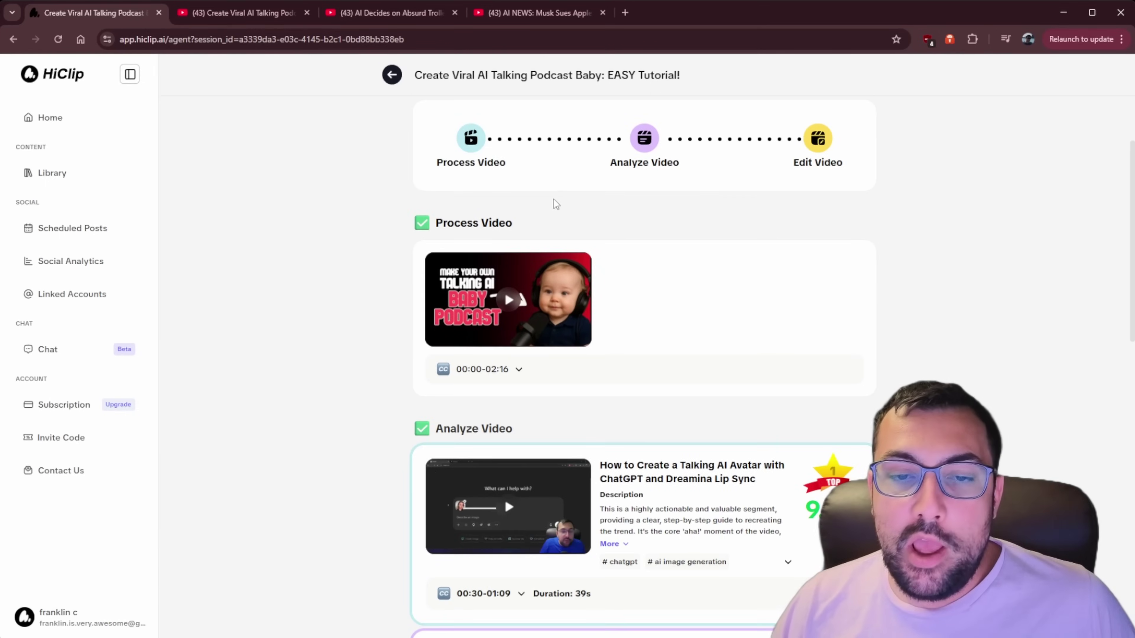
pyautogui.scroll(-3, 618, 306)
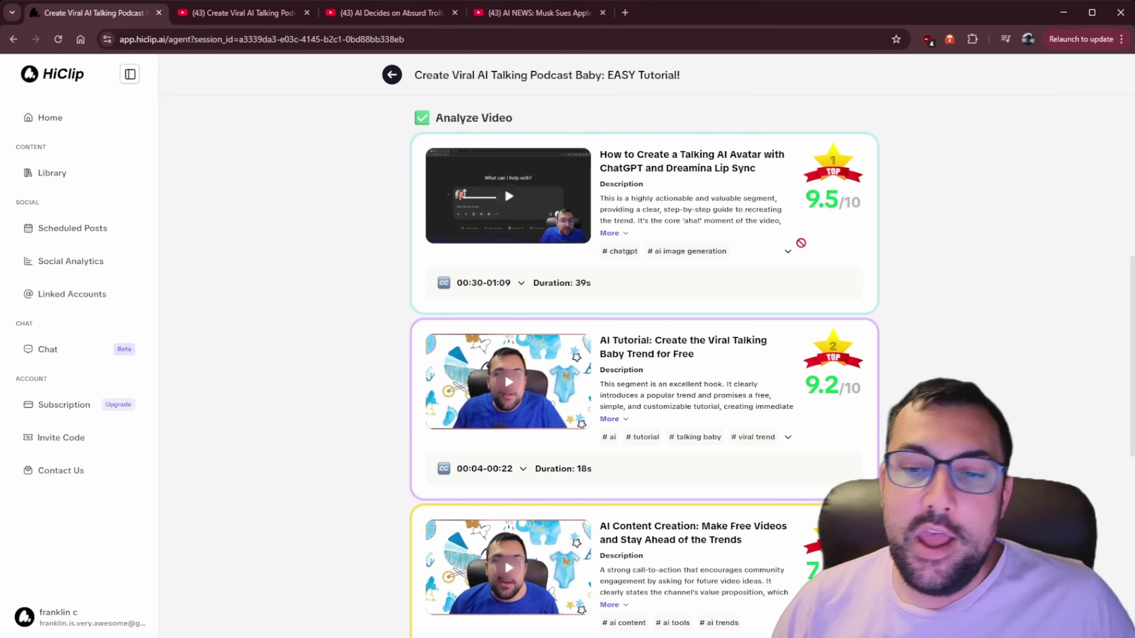
pyautogui.scroll(-3, 801, 243)
pyautogui.scroll(2, 836, 258)
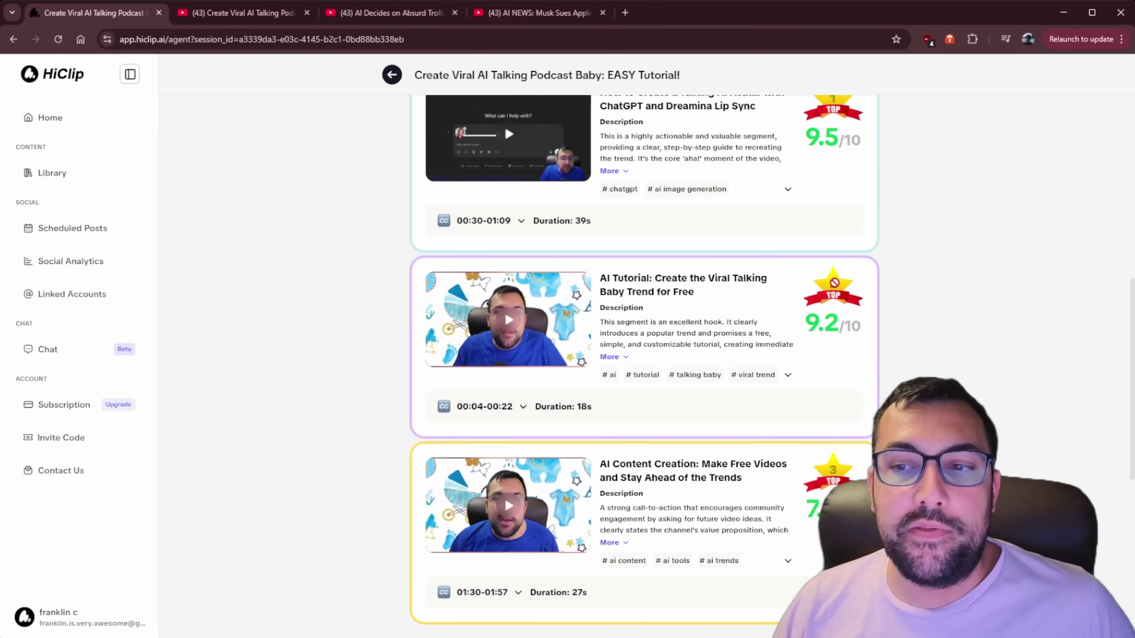
pyautogui.scroll(-5, 834, 283)
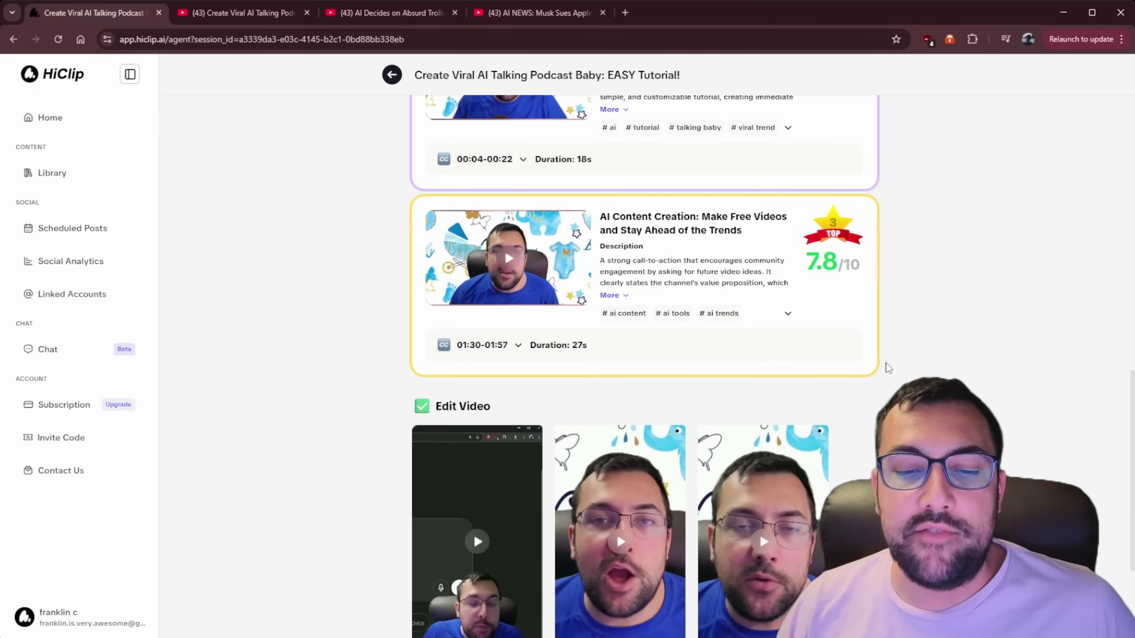
pyautogui.scroll(-4, 888, 368)
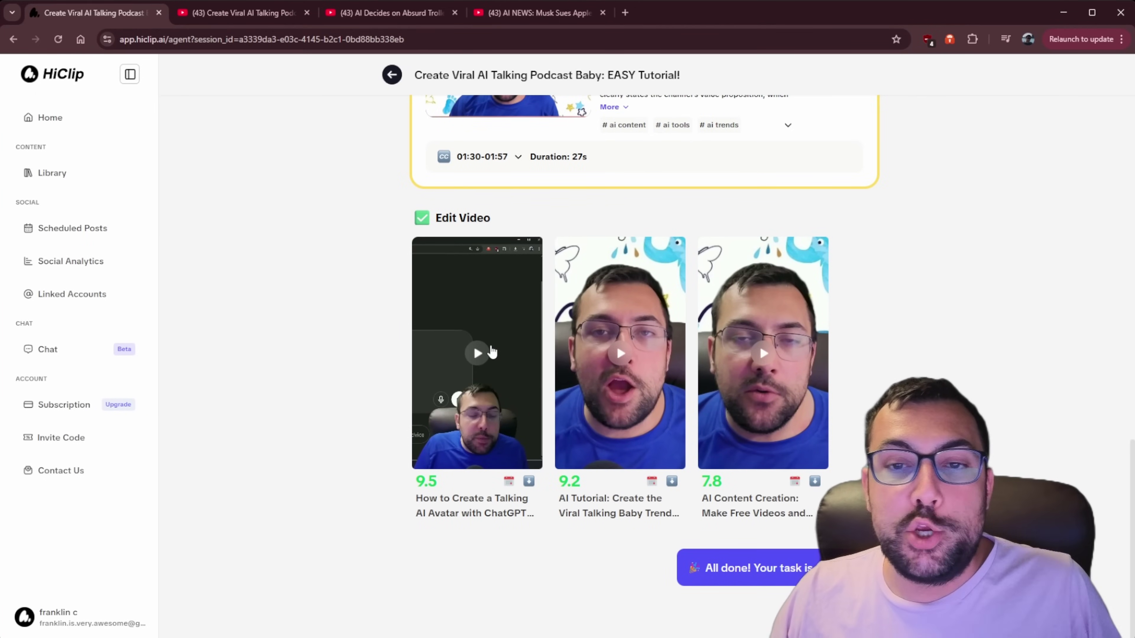
# Preview the 9.5 and 9.2 clips, then download the 9.2 AI Tutorial clip with subtitles.
pyautogui.click(486, 352)
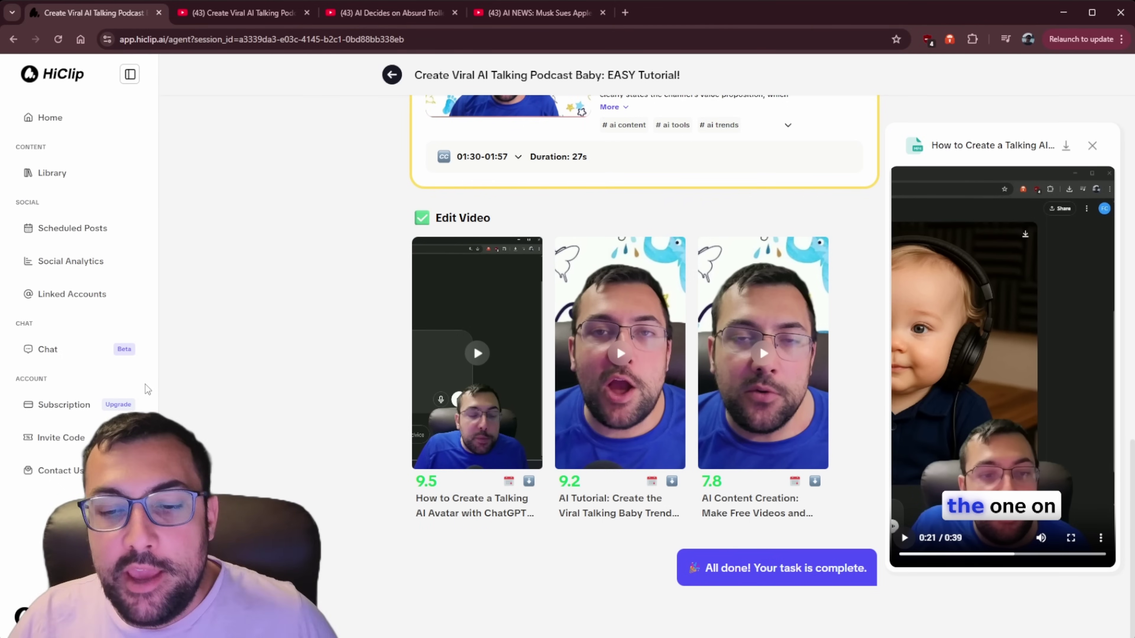
pyautogui.click(650, 394)
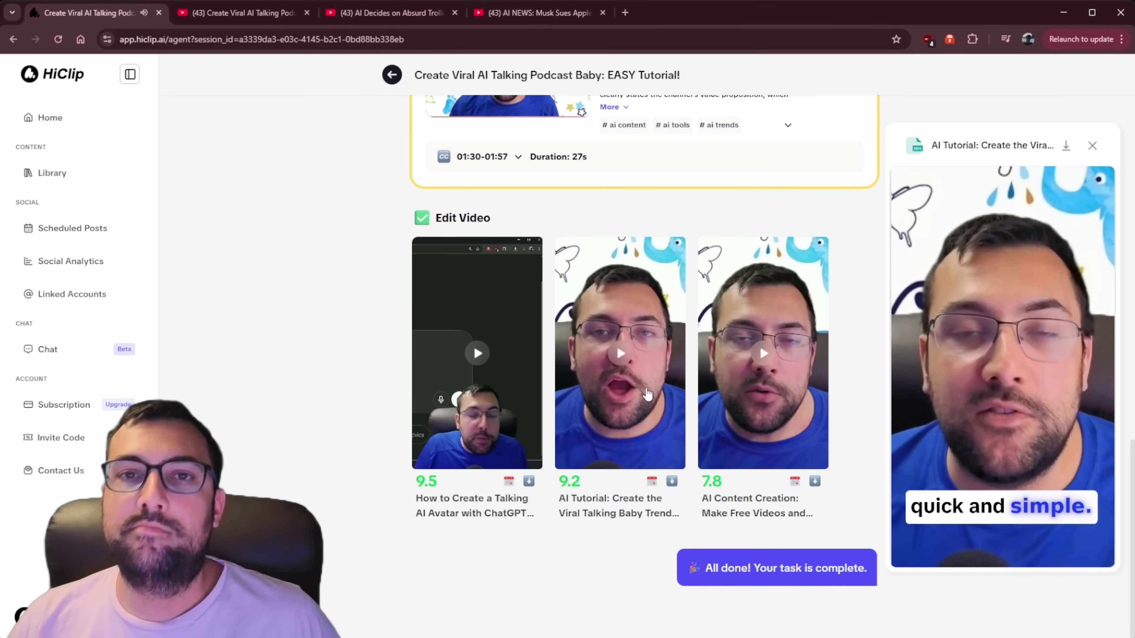
pyautogui.click(1065, 148)
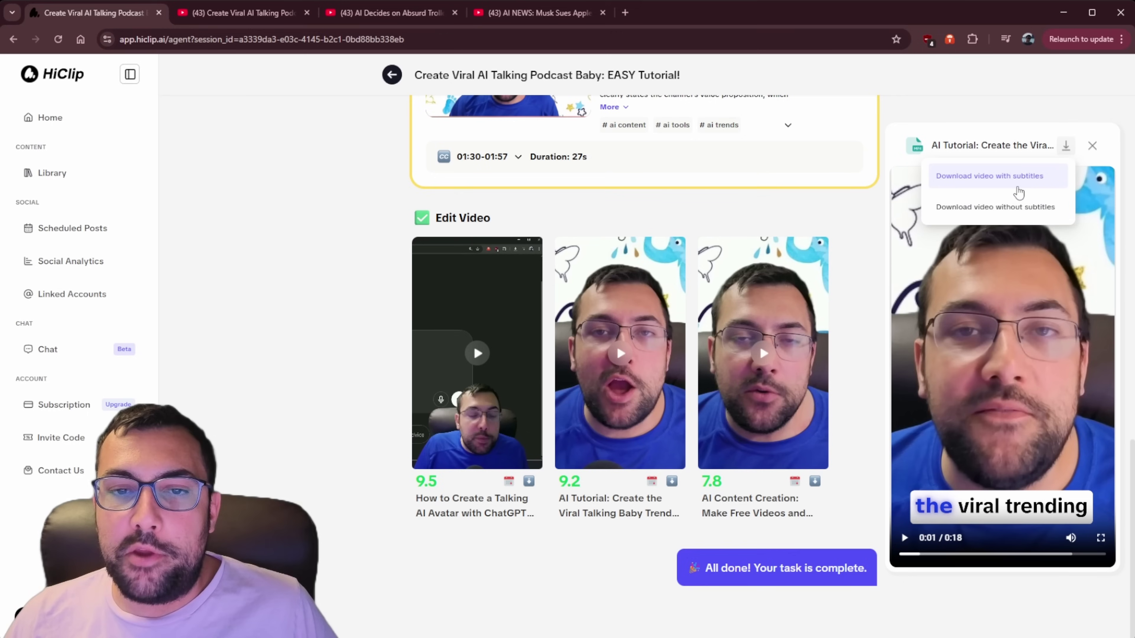
pyautogui.click(1018, 184)
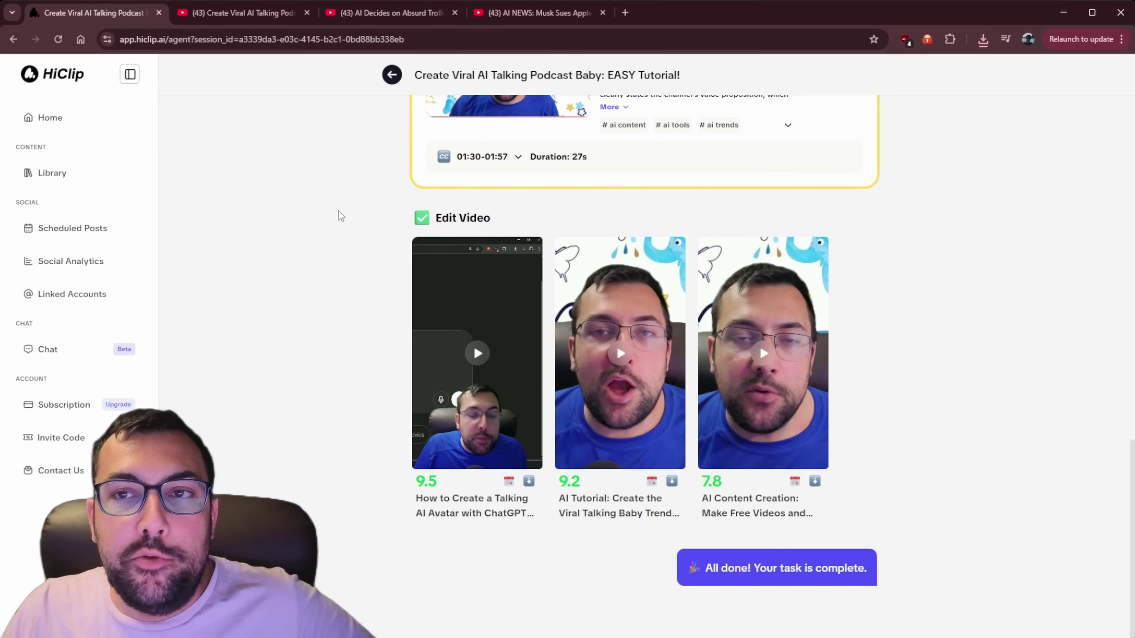
# Open the AI Decides on Absurd Trolley Problems project and check its source video on YouTube.
pyautogui.click(42, 115)
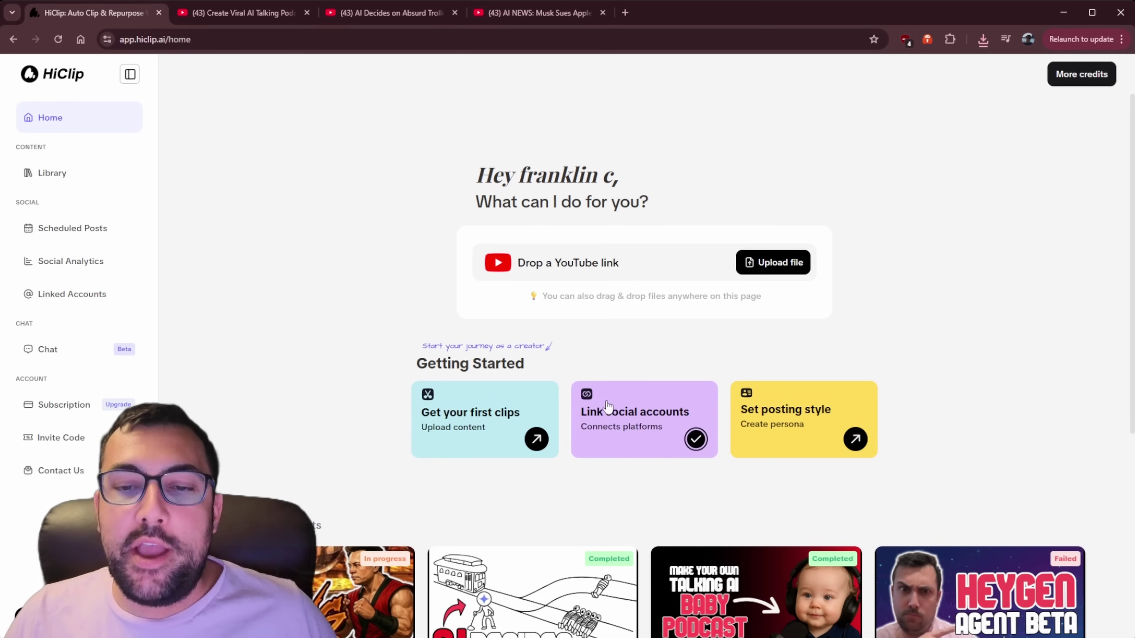
pyautogui.scroll(-4, 582, 416)
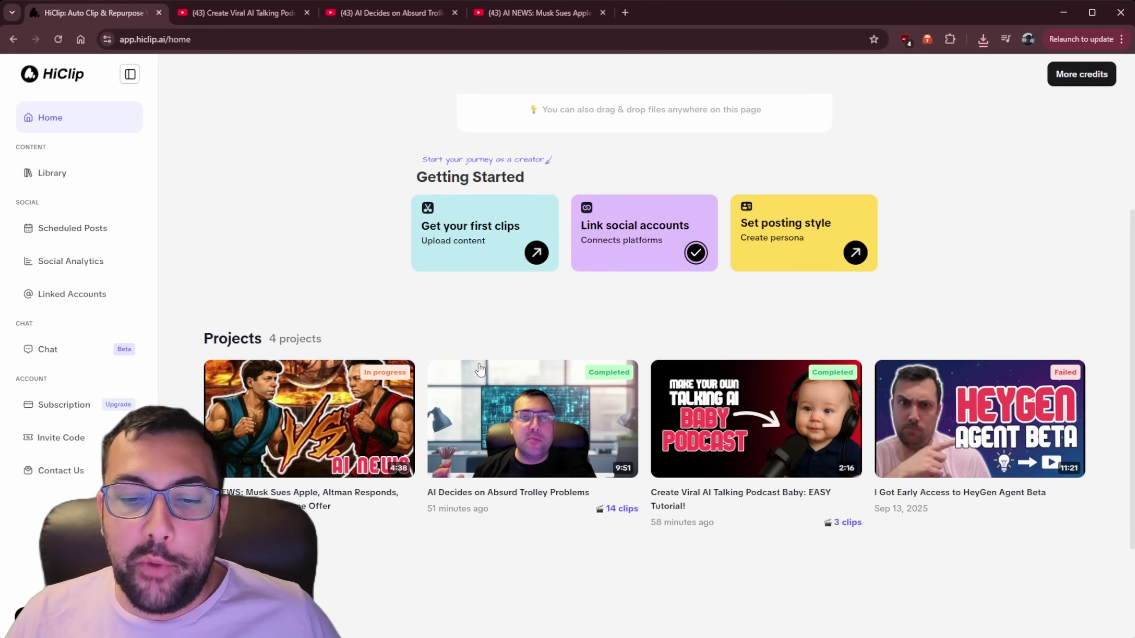
pyautogui.click(523, 399)
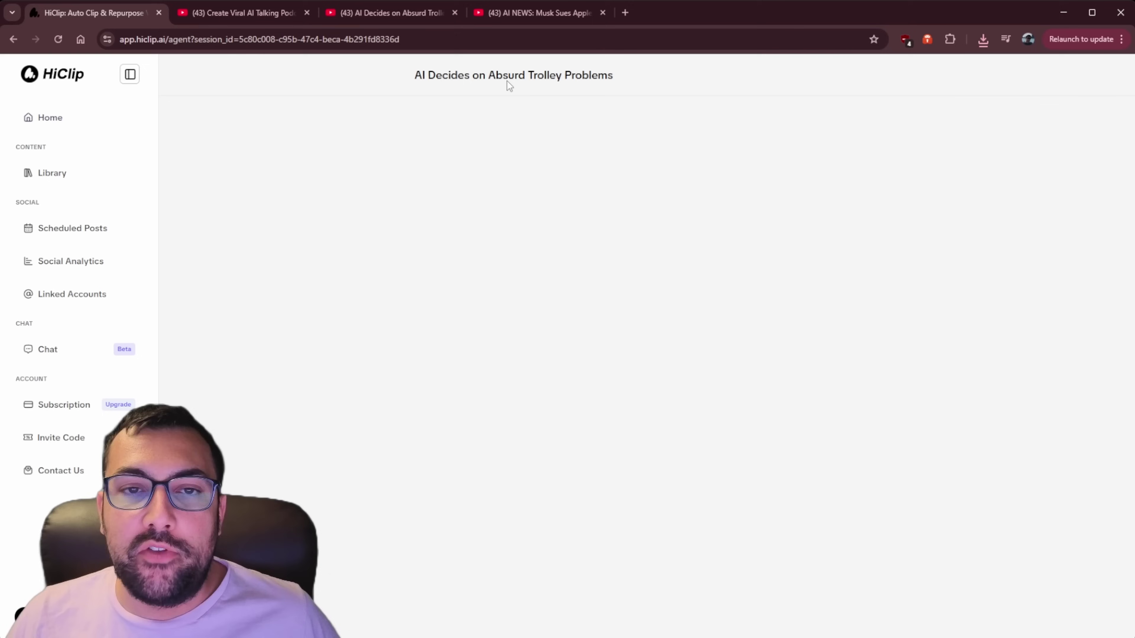
pyautogui.click(407, 6)
pyautogui.scroll(-3, 652, 329)
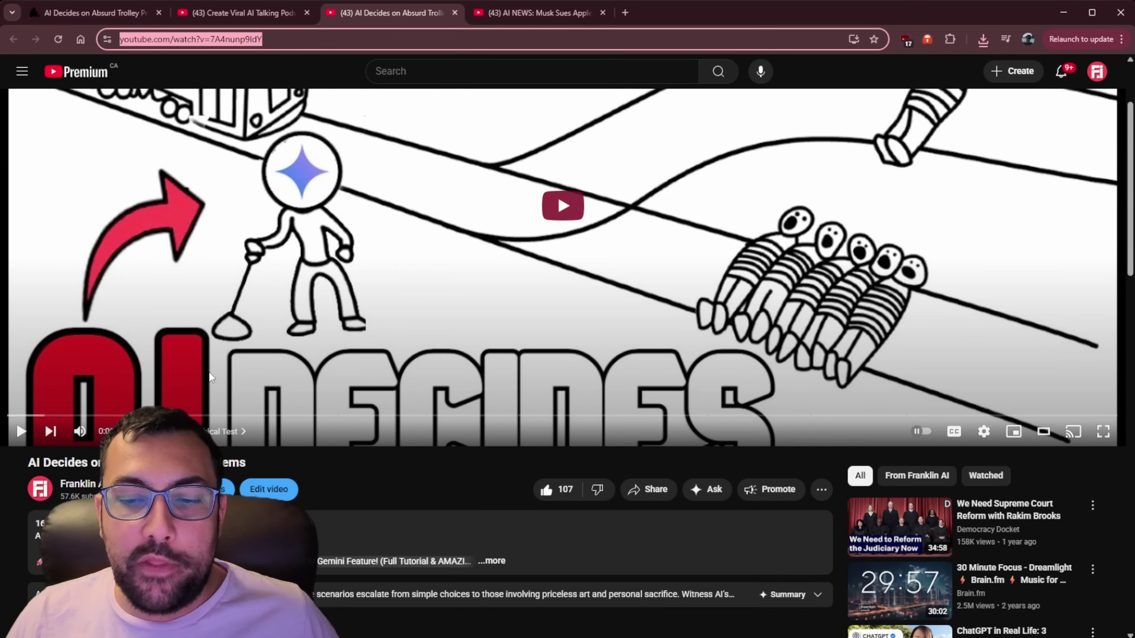
pyautogui.click(102, 12)
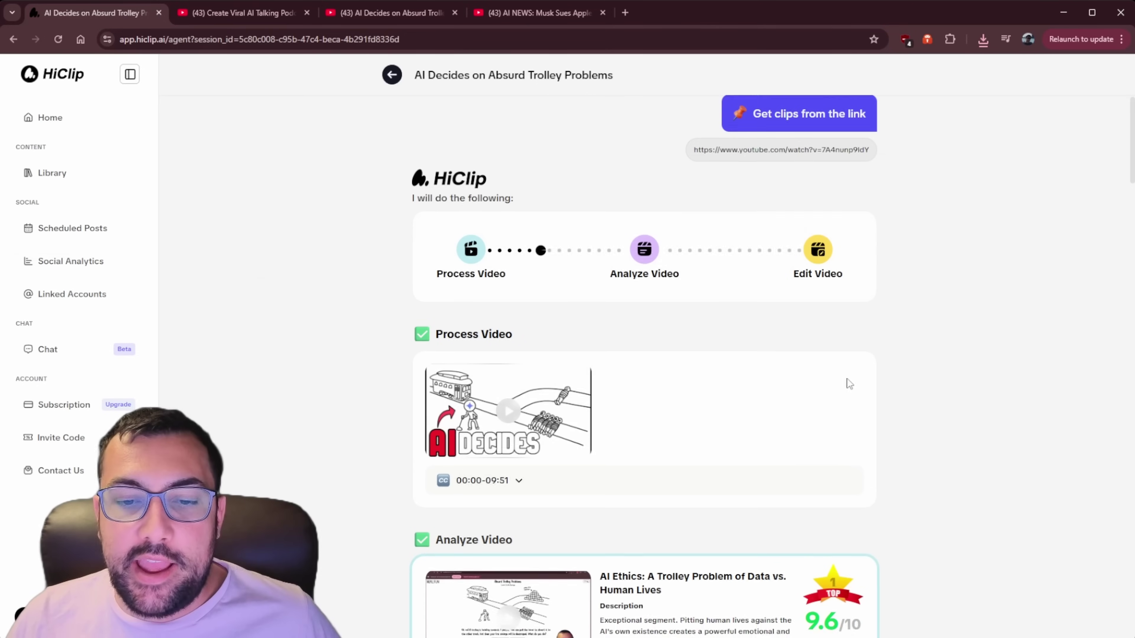
# Browse the trolley-problem project's scored clips in the list and carousel.
pyautogui.scroll(-10, 505, 404)
pyautogui.scroll(15, 949, 354)
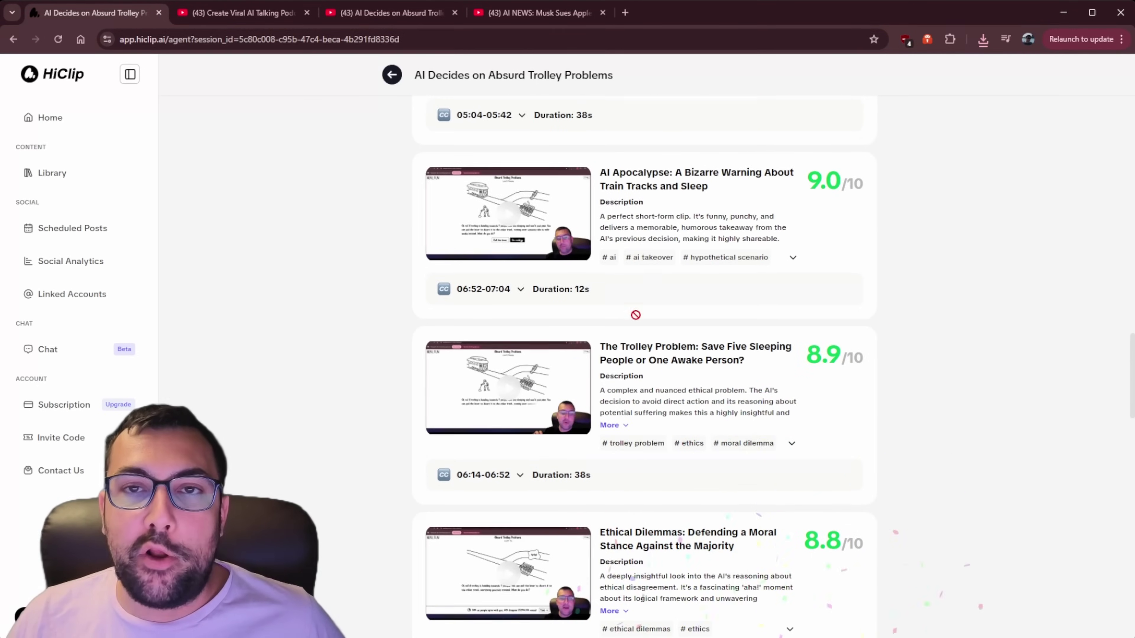
pyautogui.scroll(-20, 636, 315)
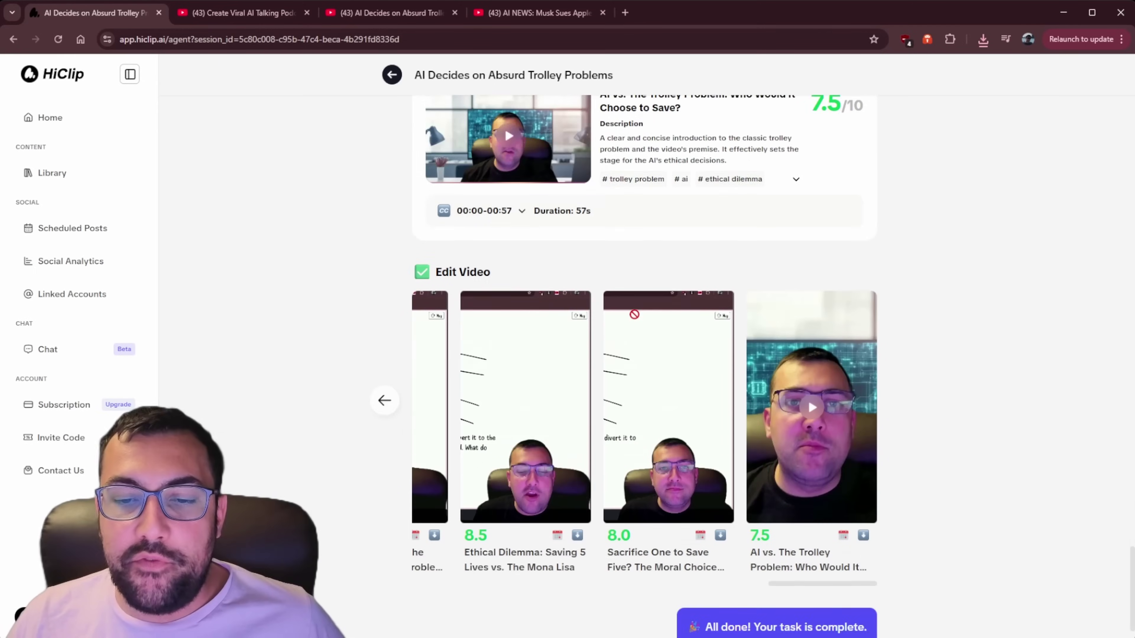
pyautogui.scroll(-2, 635, 314)
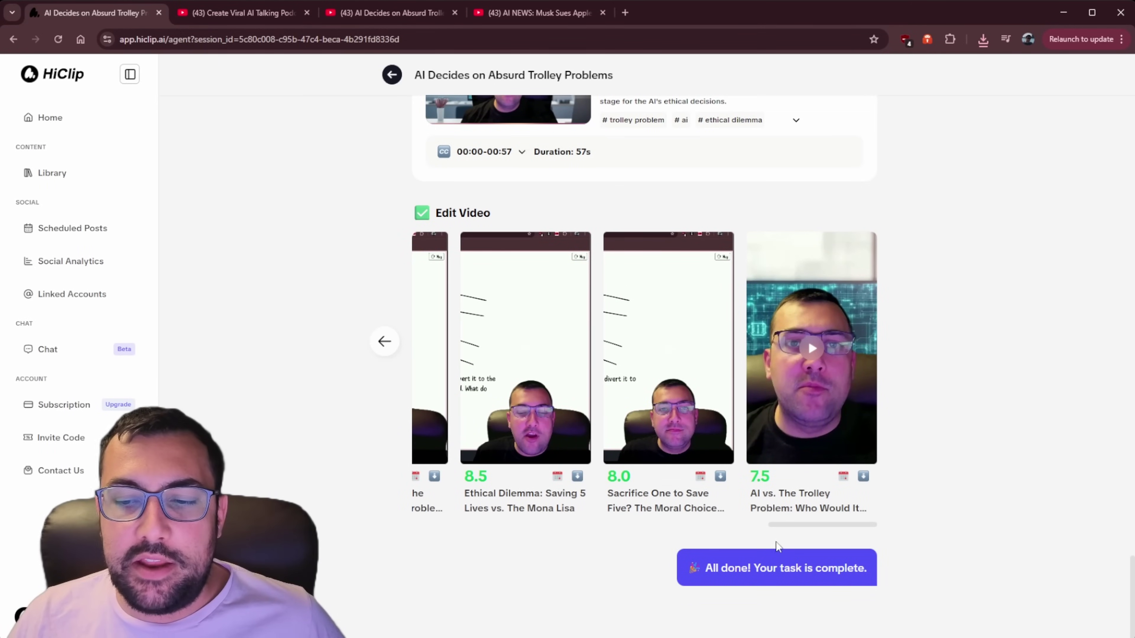
pyautogui.moveTo(774, 526); pyautogui.dragTo(409, 525)
pyautogui.hscroll(10, 447, 403)
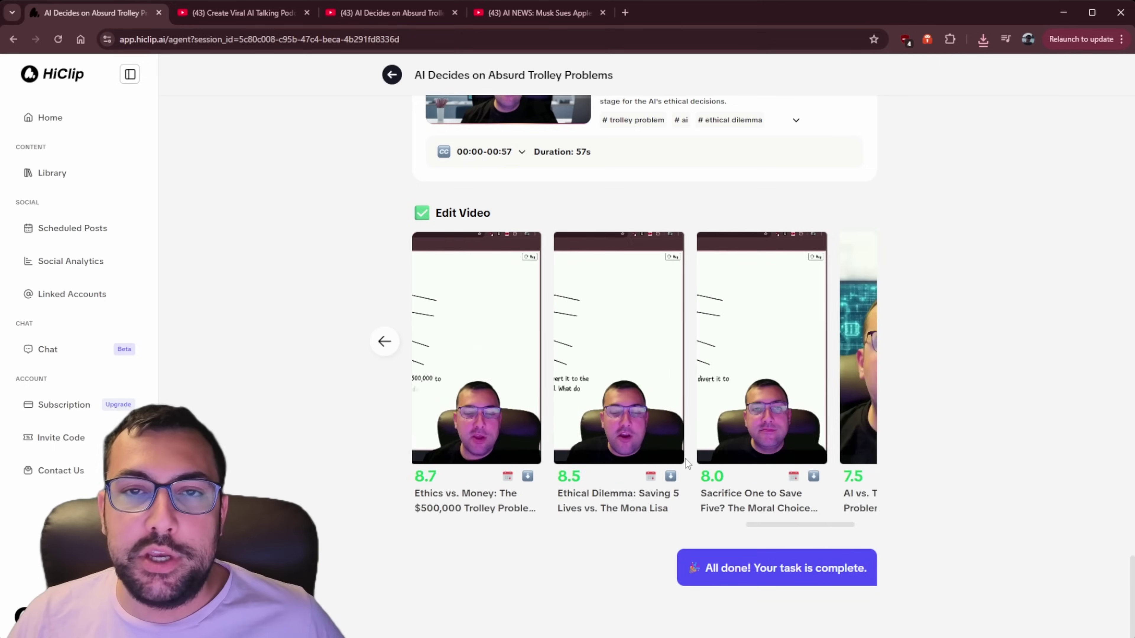
pyautogui.hscroll(-10, 447, 380)
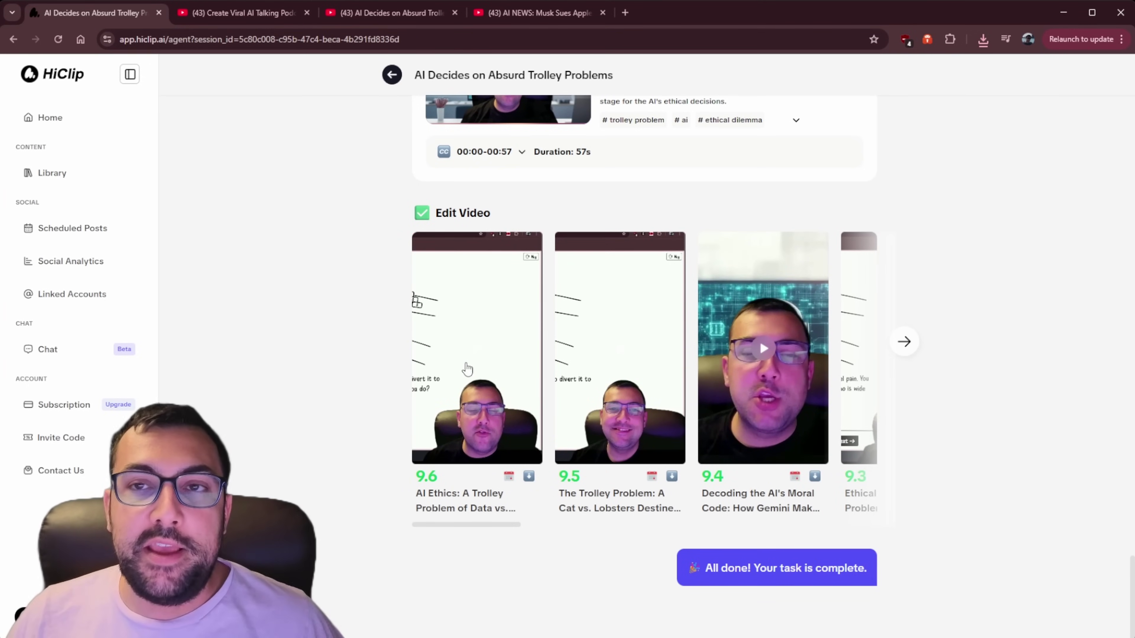
pyautogui.hscroll(10, 467, 369)
# Preview the AI vs. The Trolley Problem clip, then reopen the in-progress AI NEWS project.
pyautogui.click(811, 348)
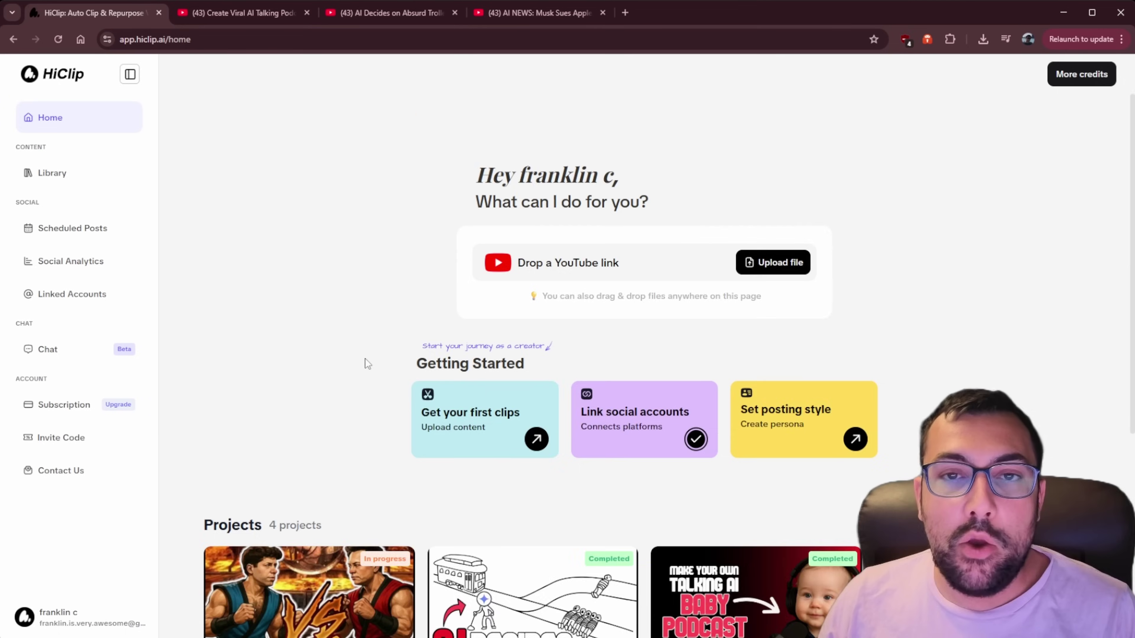
pyautogui.scroll(-5, 367, 367)
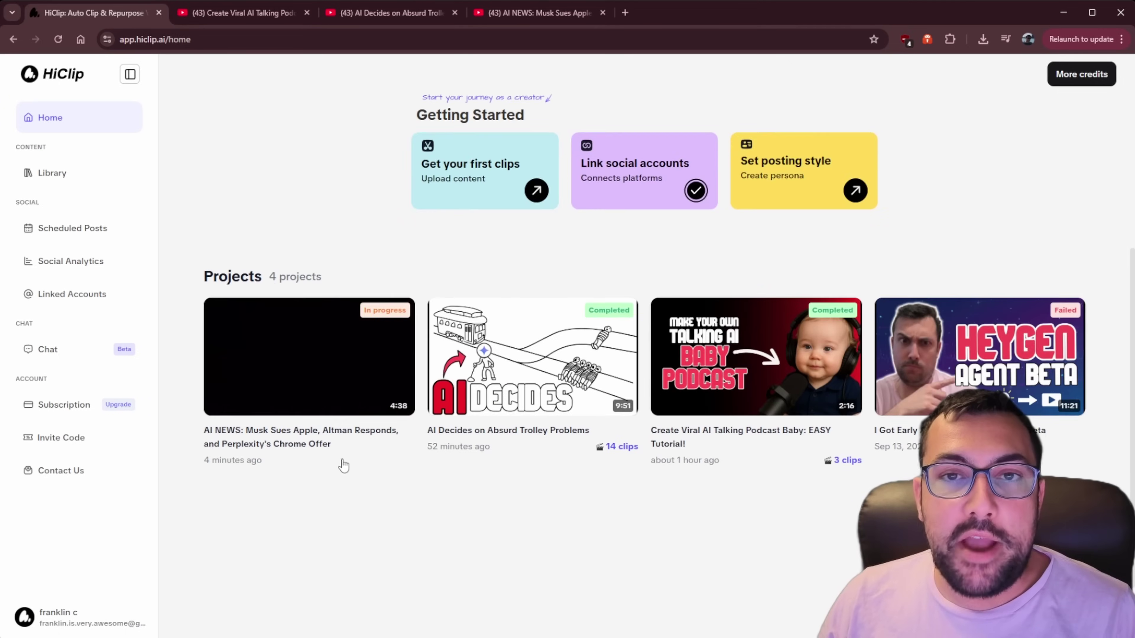
pyautogui.click(321, 380)
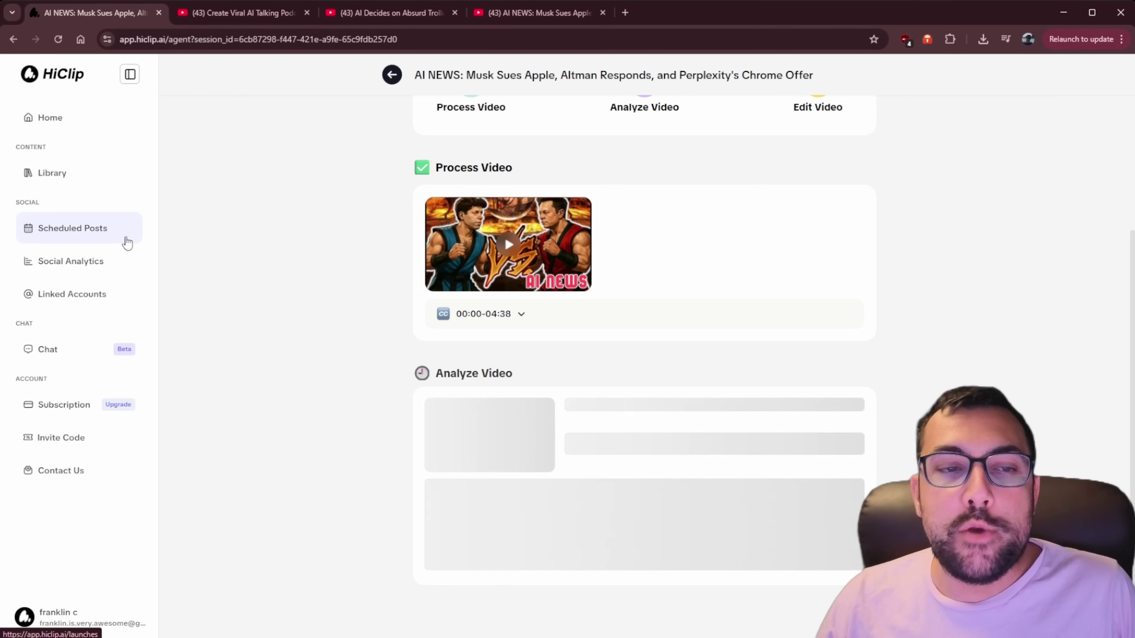
# Open the Scheduled Posts calendar and scroll through it.
pyautogui.click(126, 242)
pyautogui.scroll(-3, 722, 413)
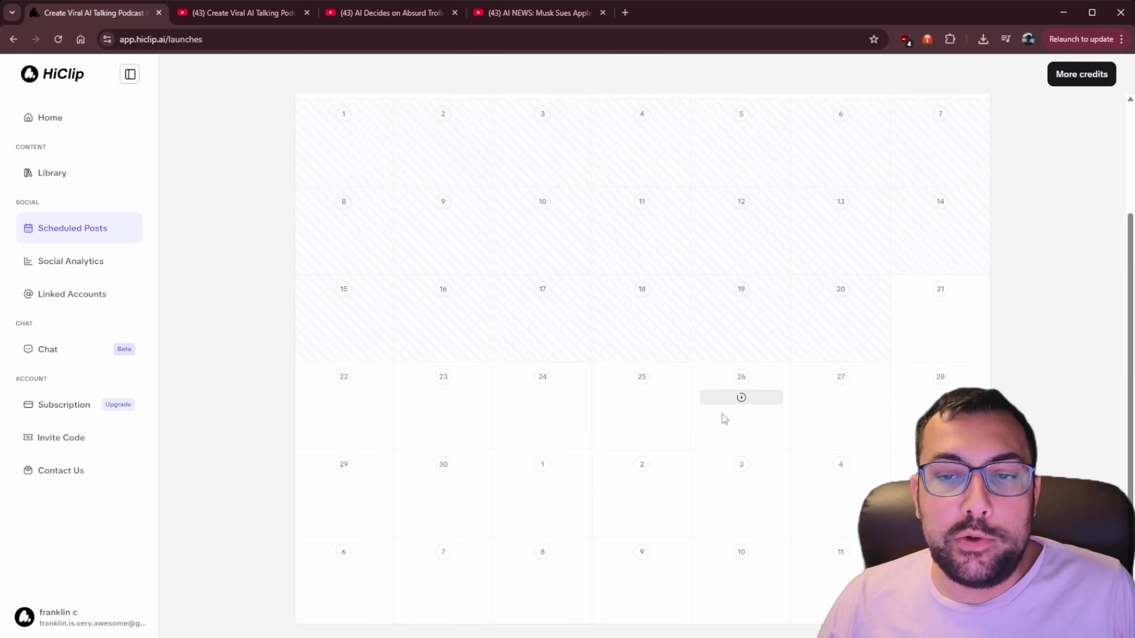
pyautogui.scroll(3, 722, 413)
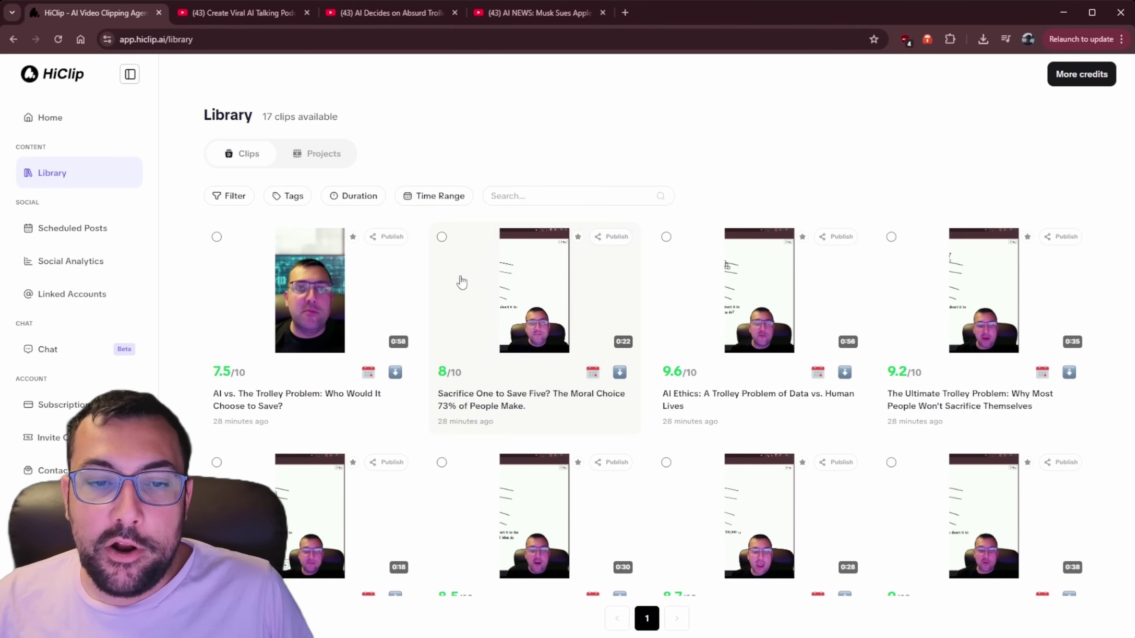
# Switch the Library to Projects, open AI Decides on Absurd Trolley Problems, then go back.
pyautogui.scroll(-15, 420, 236)
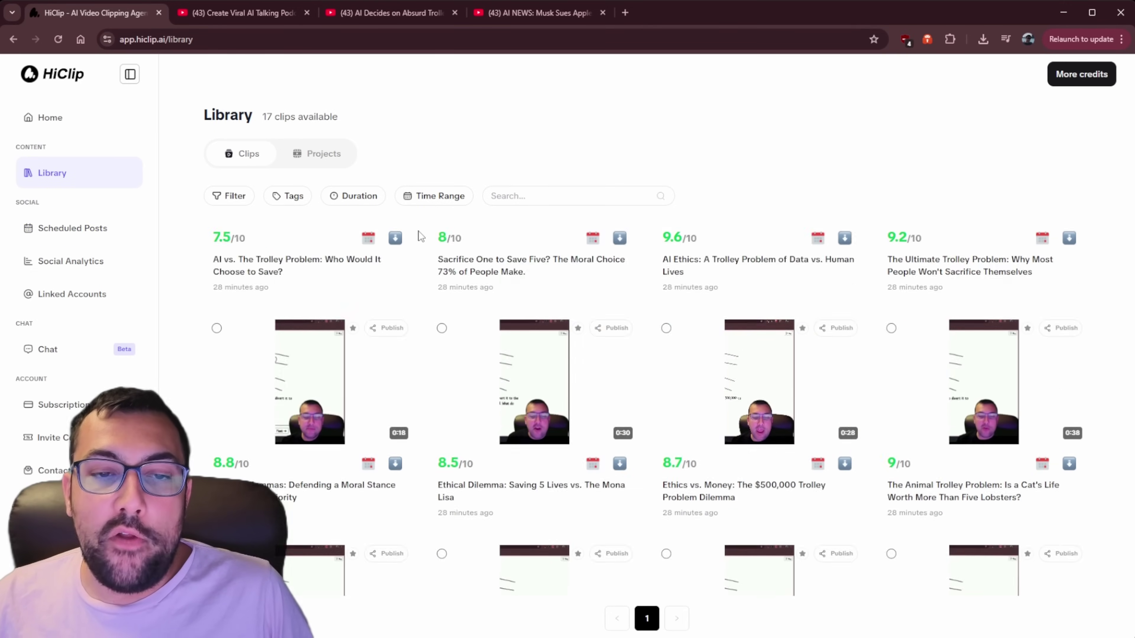
pyautogui.scroll(15, 165, 309)
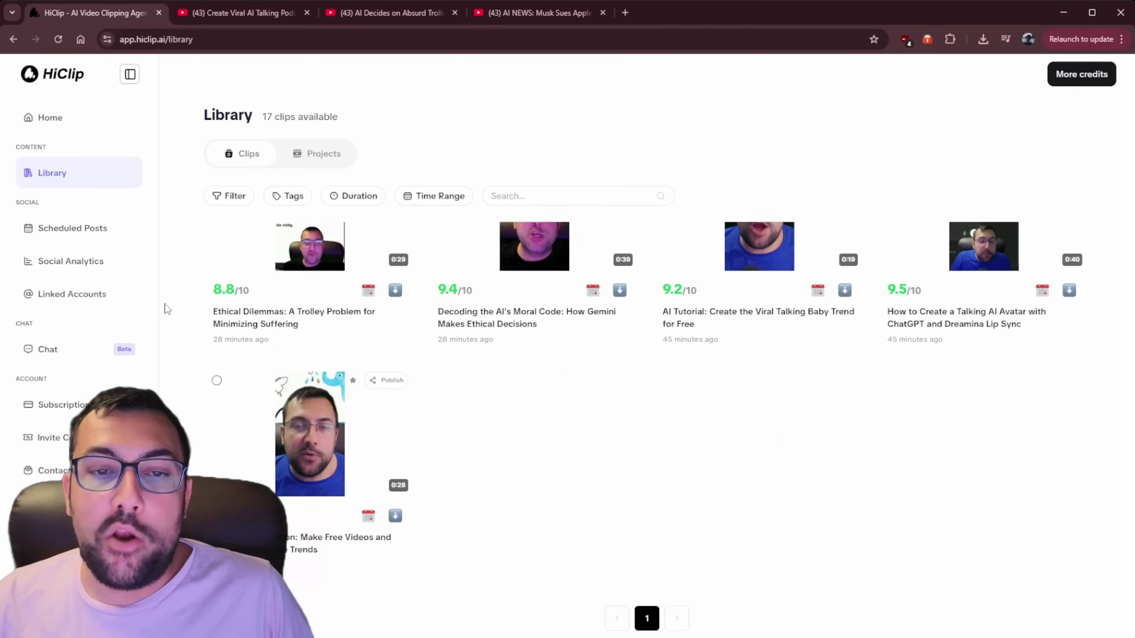
pyautogui.click(320, 157)
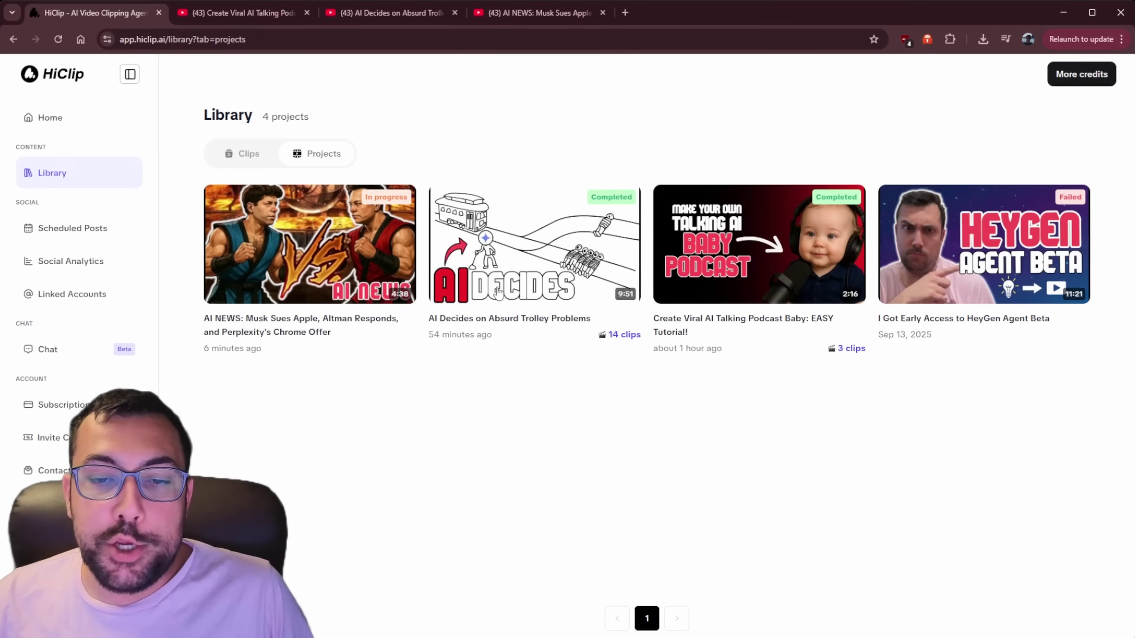
pyautogui.click(575, 267)
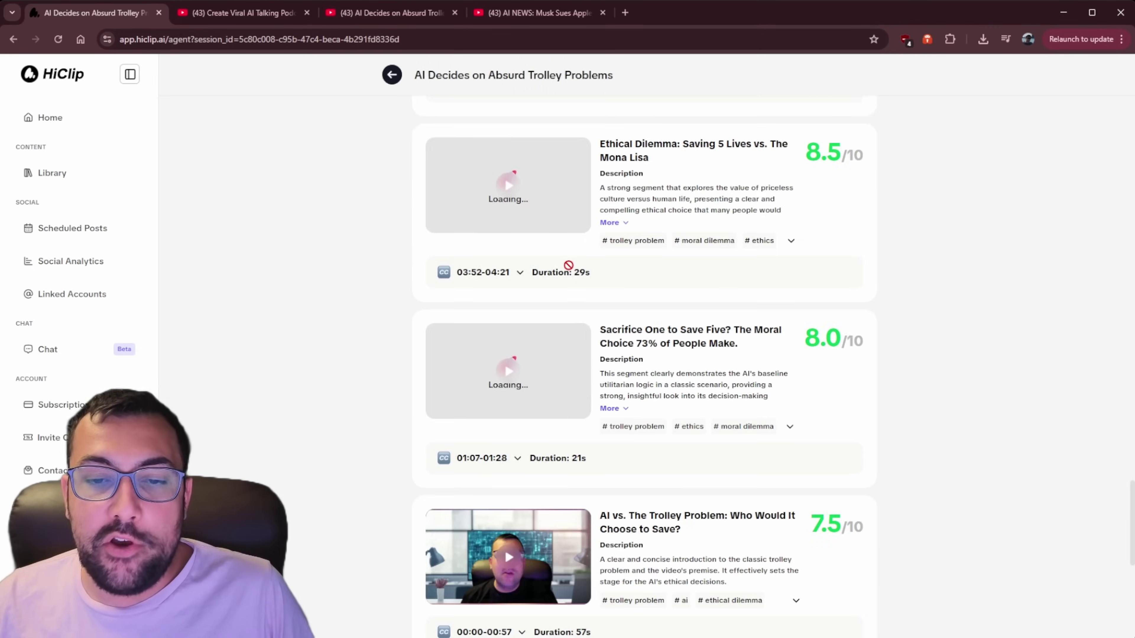
pyautogui.click(391, 75)
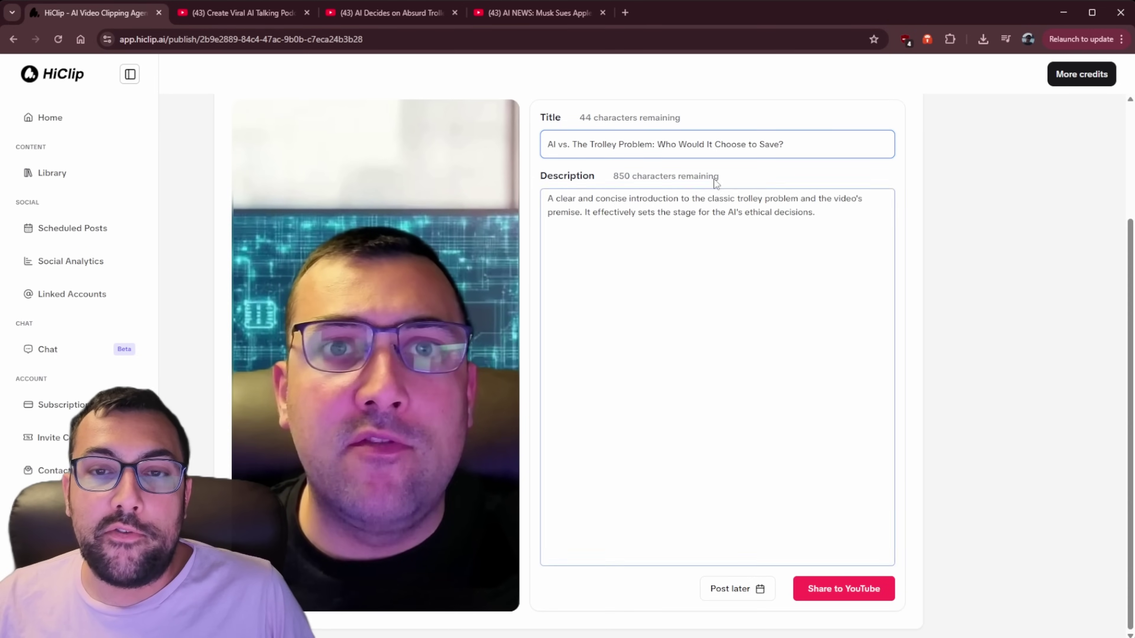
# Schedule the 7.5 AI vs. The Trolley Problem clip to post on Sep 30 with Post later.
pyautogui.click(761, 591)
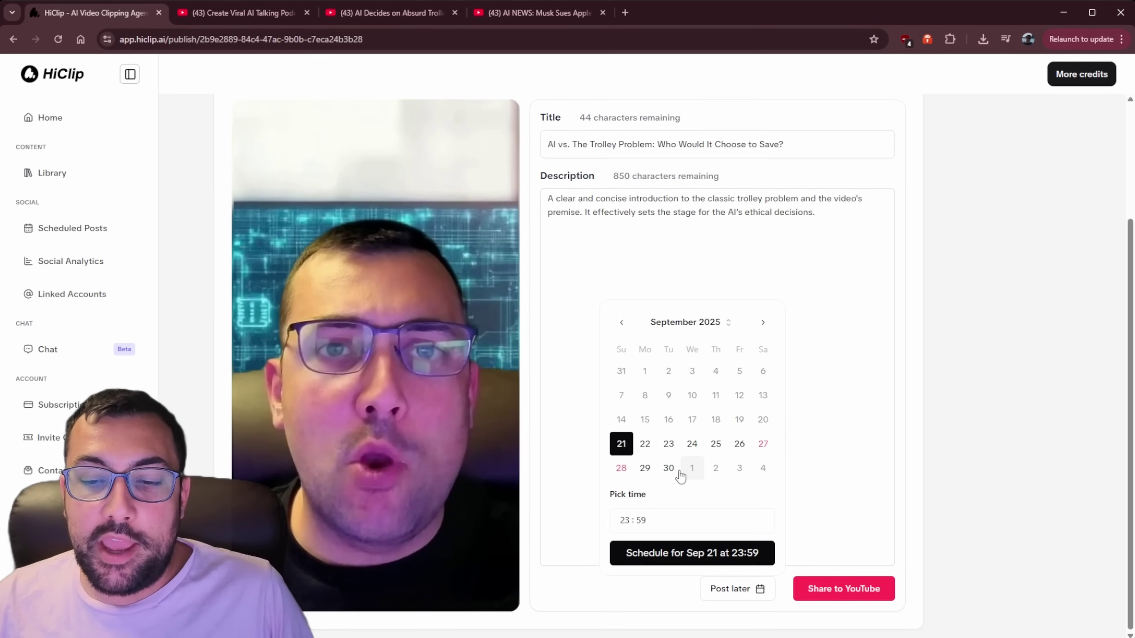
pyautogui.click(669, 469)
pyautogui.click(689, 554)
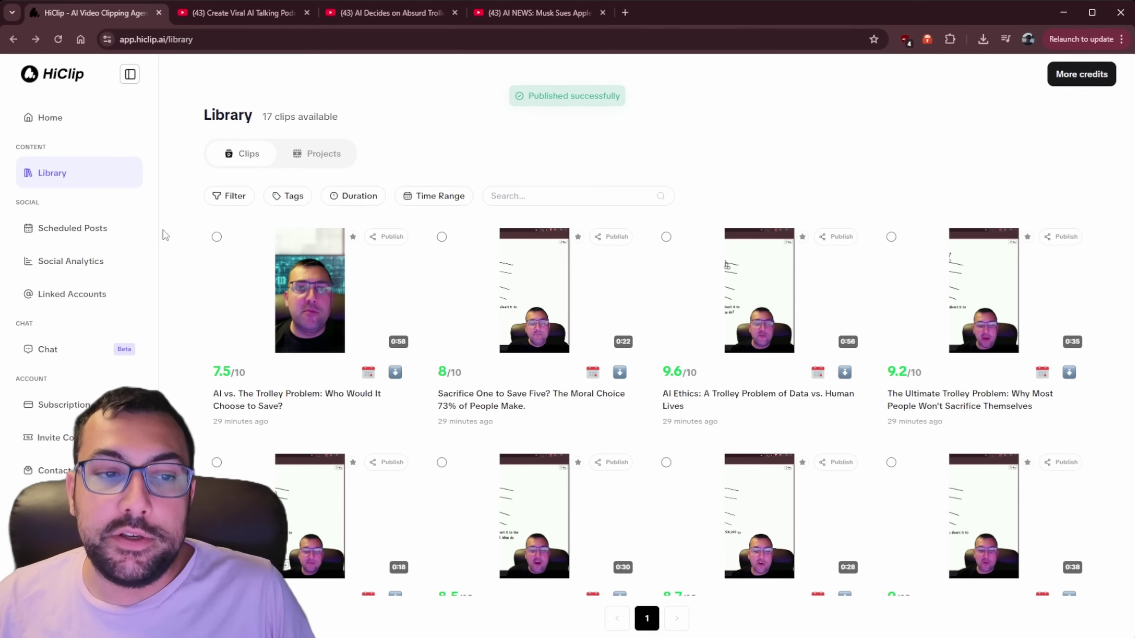
# Open Scheduled Posts and advance the calendar to October 2025.
pyautogui.click(88, 228)
pyautogui.scroll(-3, 511, 338)
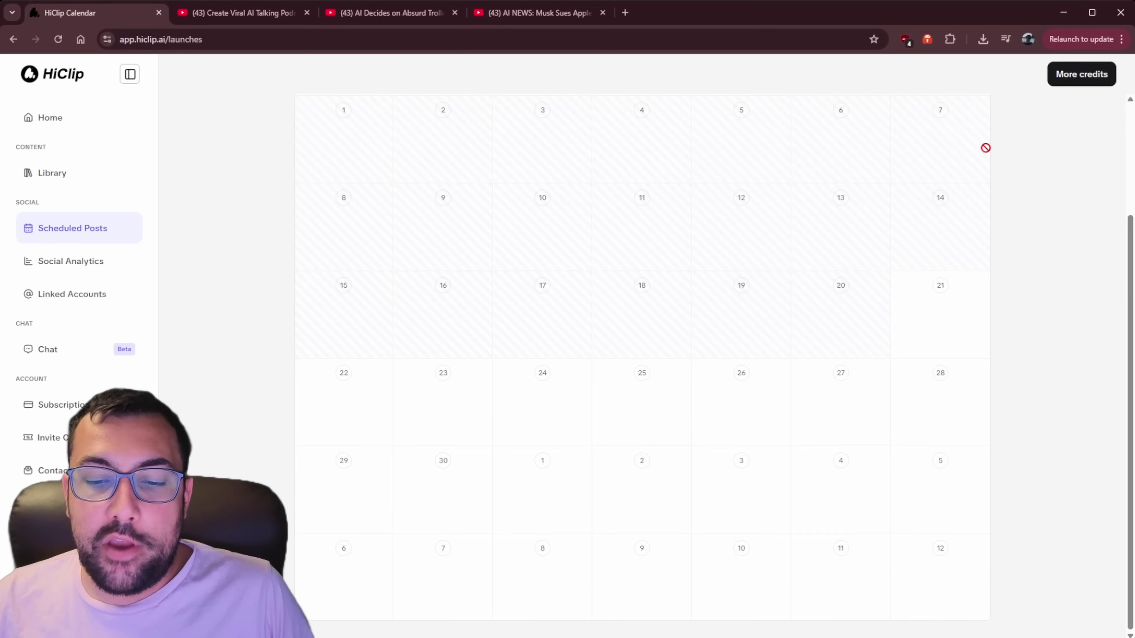
pyautogui.scroll(3, 987, 149)
pyautogui.click(969, 197)
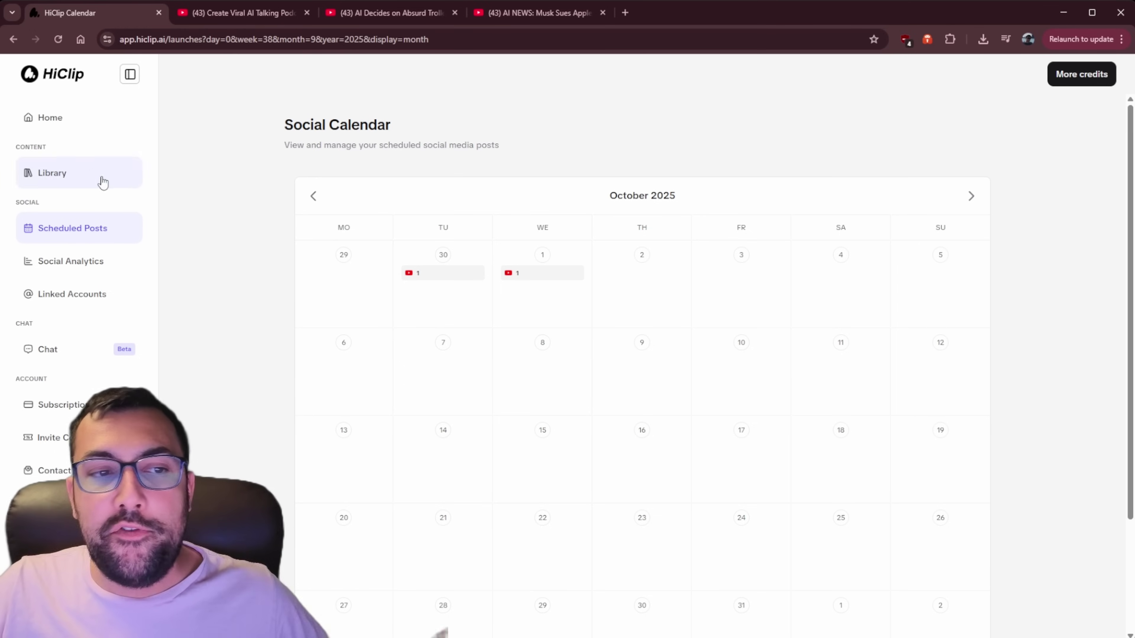
# Return home, then reopen the Social Calendar showing the Sep 30 and Oct 1 posts.
pyautogui.click(100, 129)
pyautogui.scroll(-5, 403, 334)
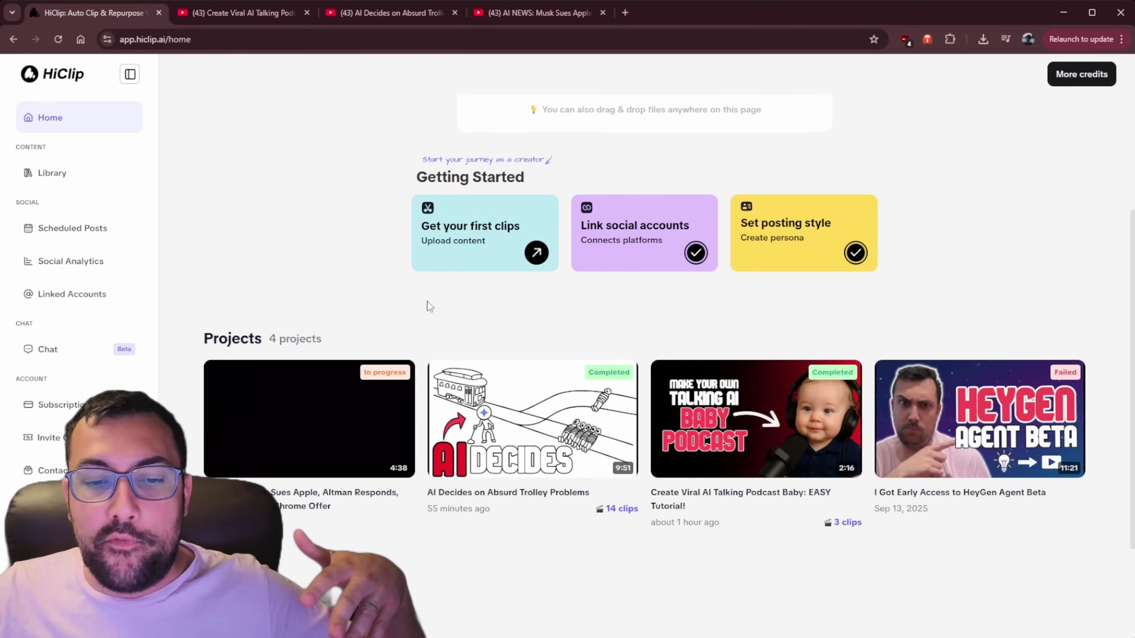
pyautogui.scroll(4, 343, 355)
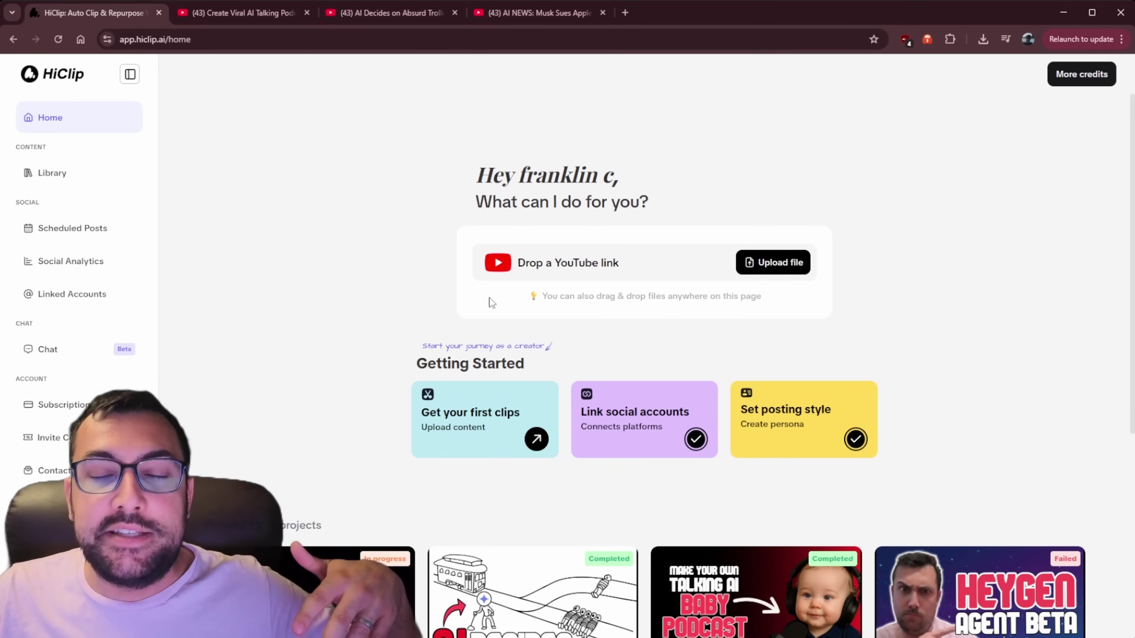
pyautogui.click(99, 237)
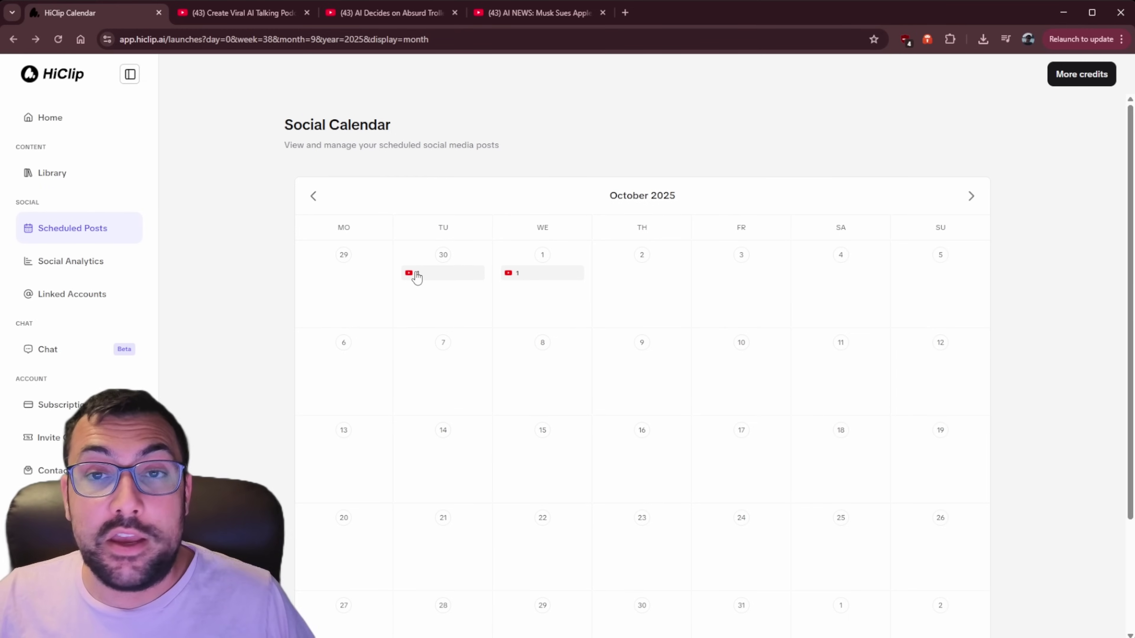
# In Chat, paste the AI music video's YouTube link and verify the video on YouTube.
pyautogui.click(114, 361)
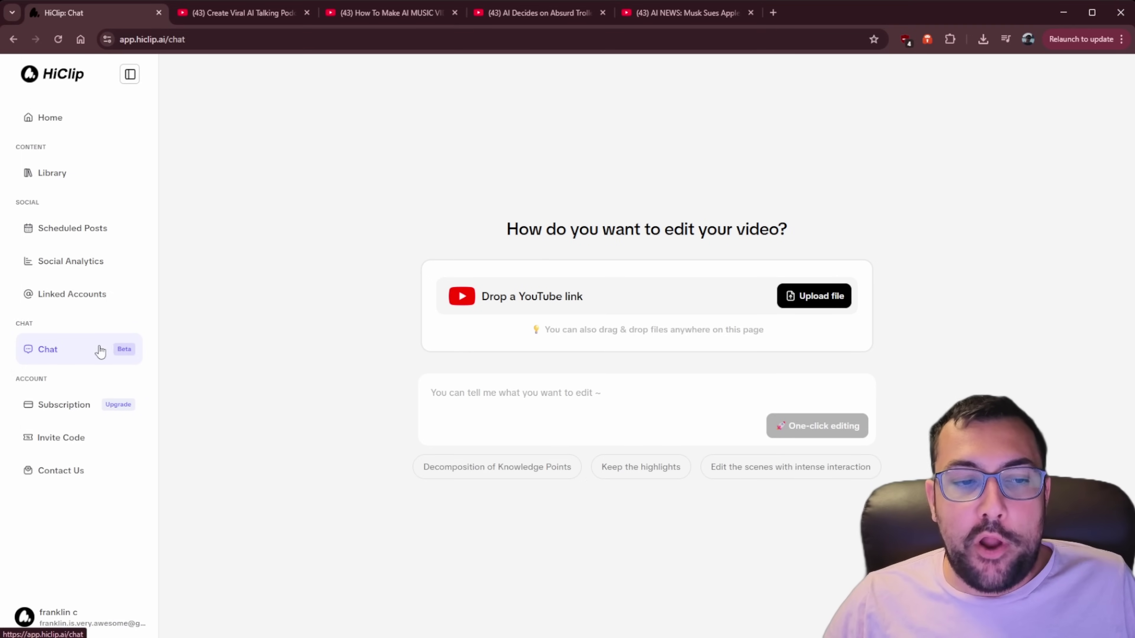
pyautogui.write('https://www.youtube.com/watch?v=un9cwojoNBE')
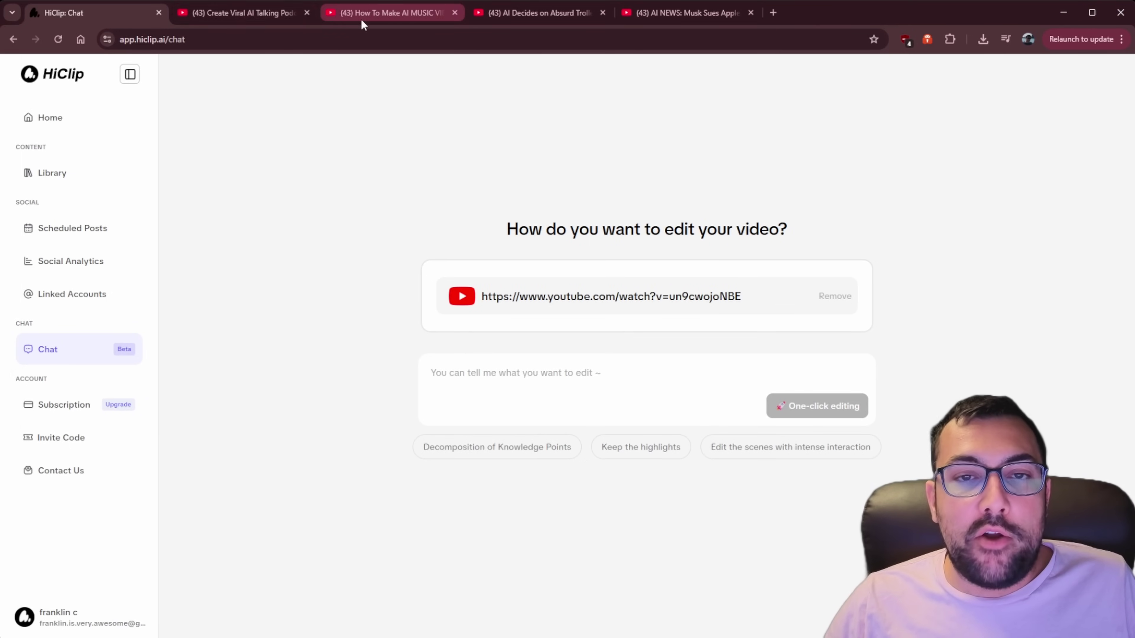
pyautogui.click(384, 13)
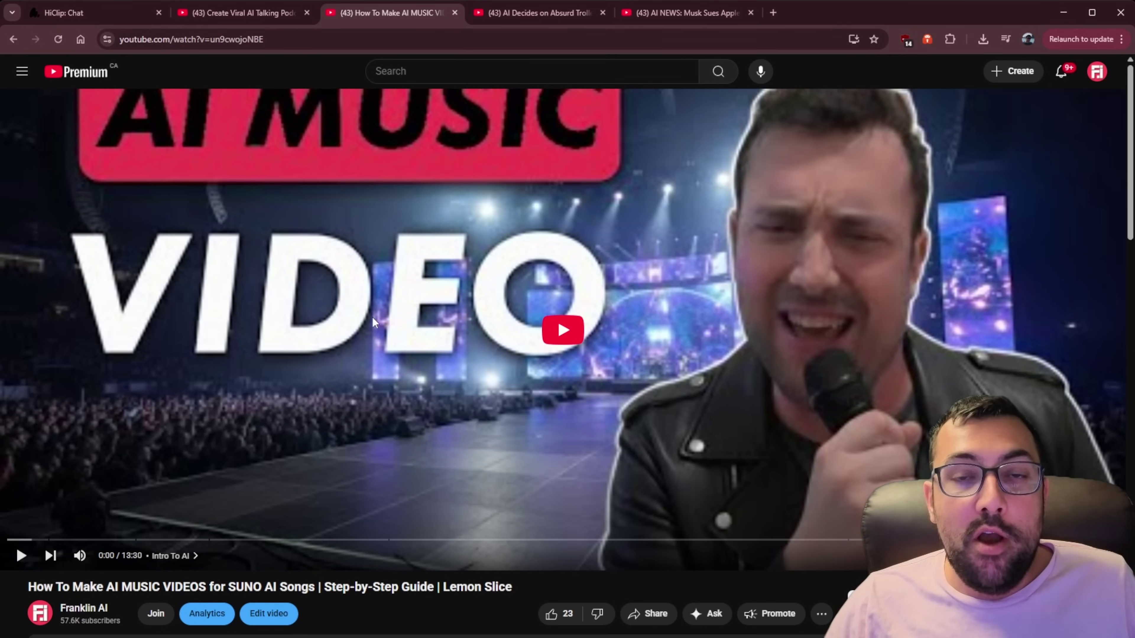
pyautogui.click(110, 16)
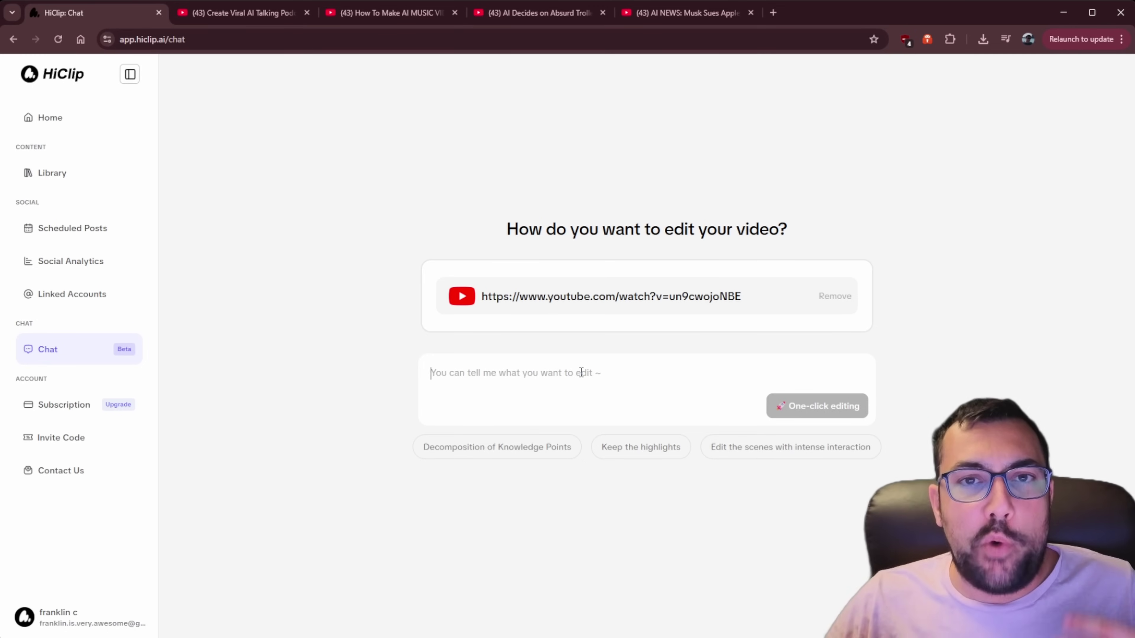
# Paste the prompt keeping only the opening music video and AI-creation talk, and submit for One-click editing.
pyautogui.write('Only include the beginning of the video with the music video and then the guy talking about using ai to create a music video')
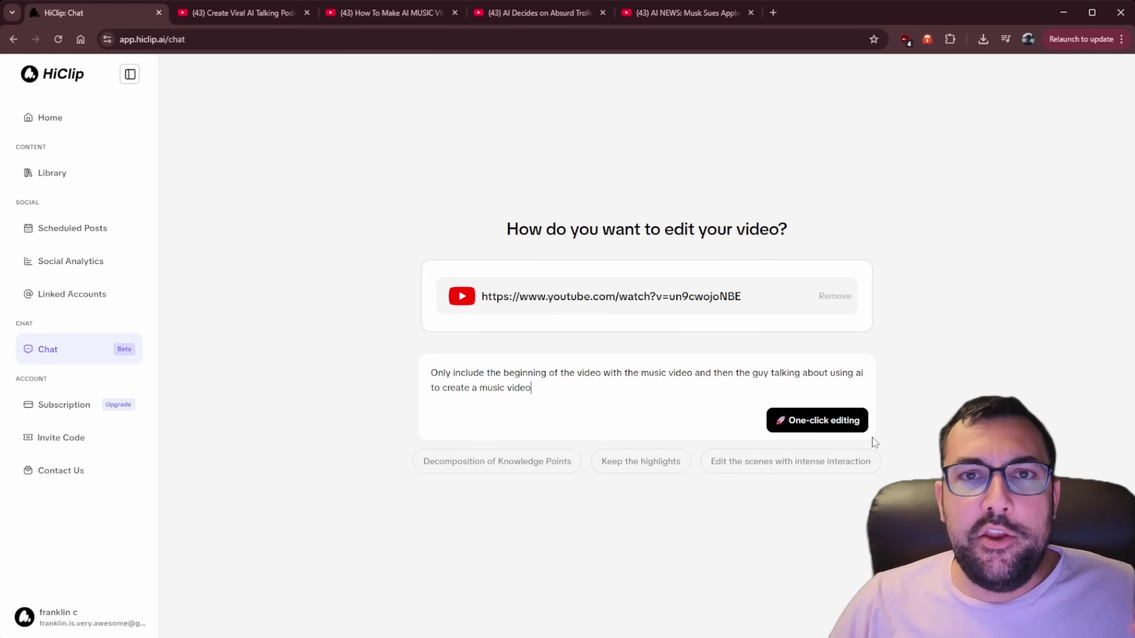
pyautogui.moveTo(548, 392); pyautogui.dragTo(435, 366)
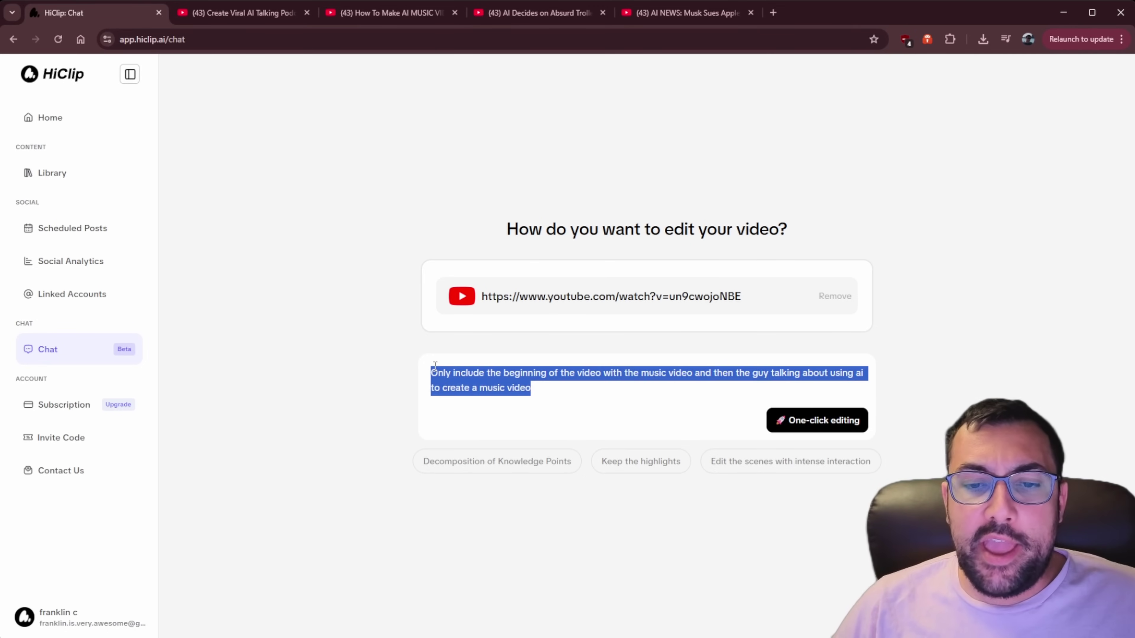
pyautogui.click(692, 390)
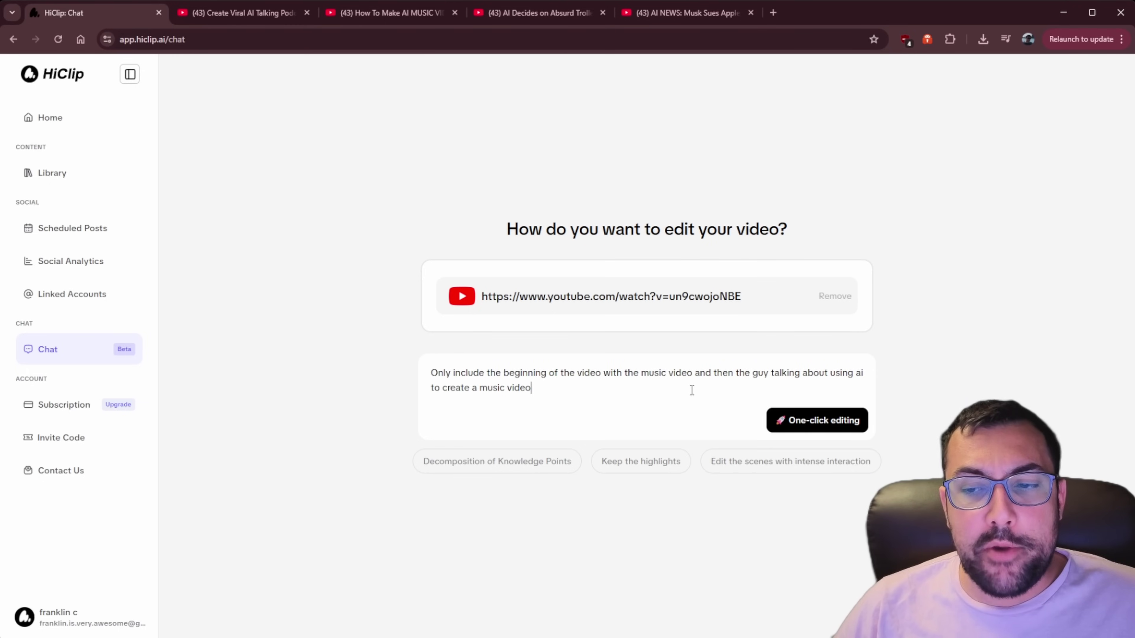
pyautogui.click(855, 425)
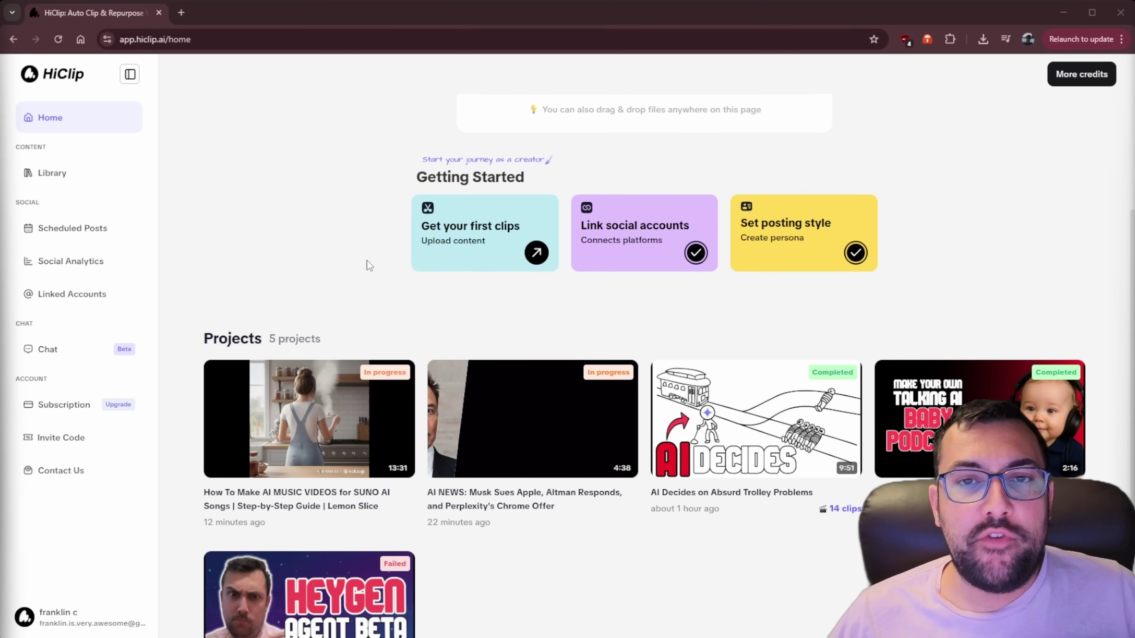
# Scroll up to bring the AI Decides on Absurd Trolley Problems project results into view.
pyautogui.scroll(4, 685, 102)
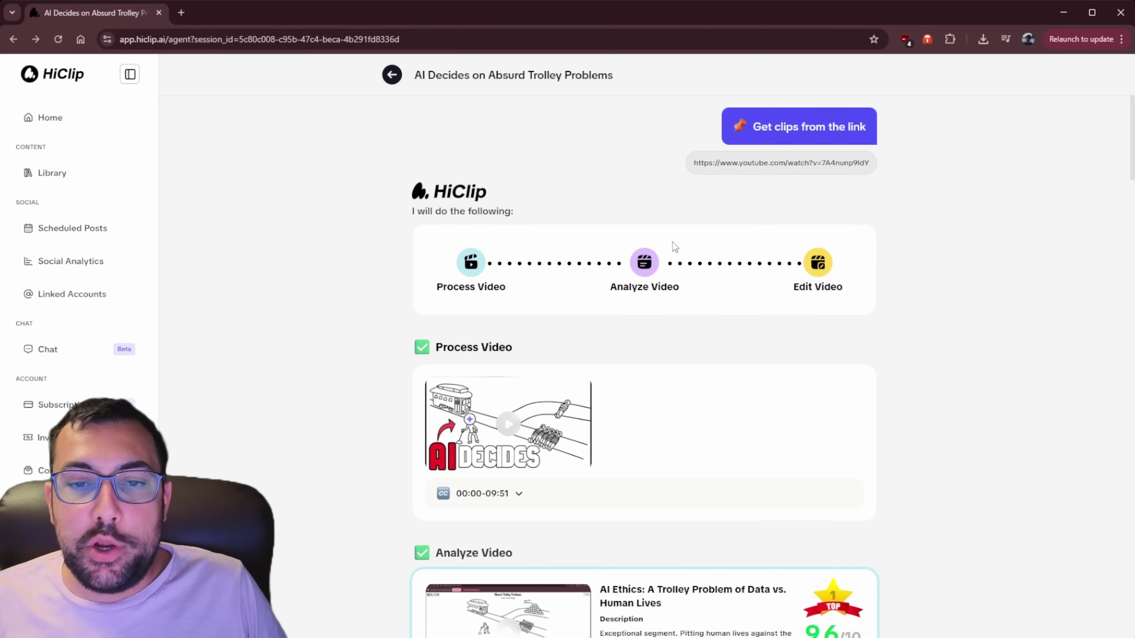
# Scroll to the Edit Video clips, rewind the carousel, and show download options for the 9.4 clip.
pyautogui.scroll(-5, 635, 264)
pyautogui.scroll(-20, 735, 305)
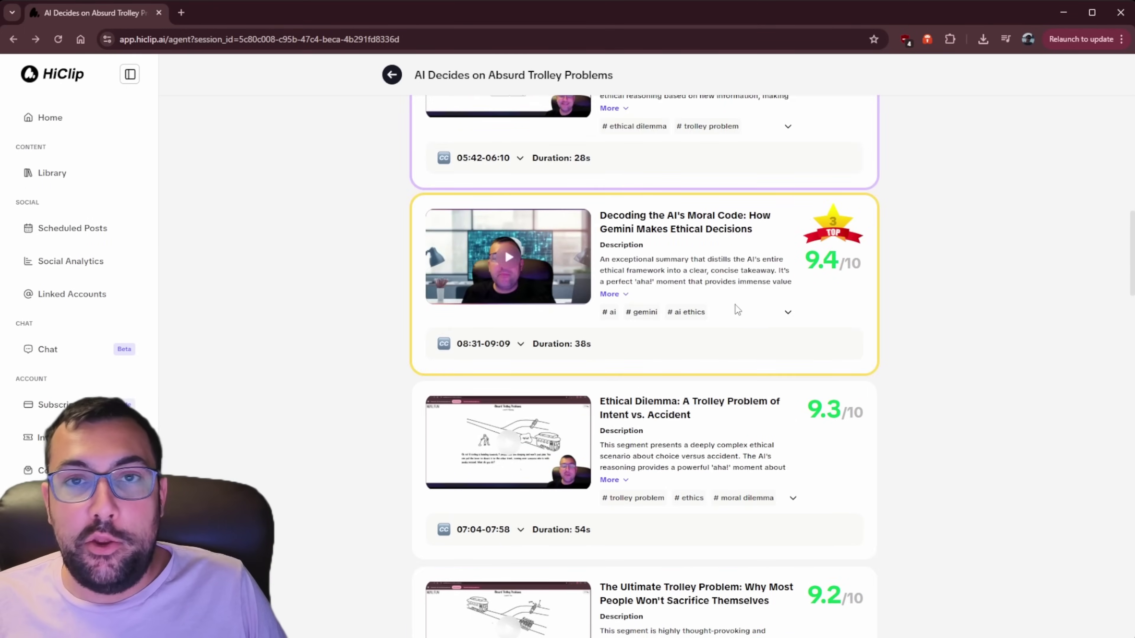
pyautogui.scroll(-18, 802, 333)
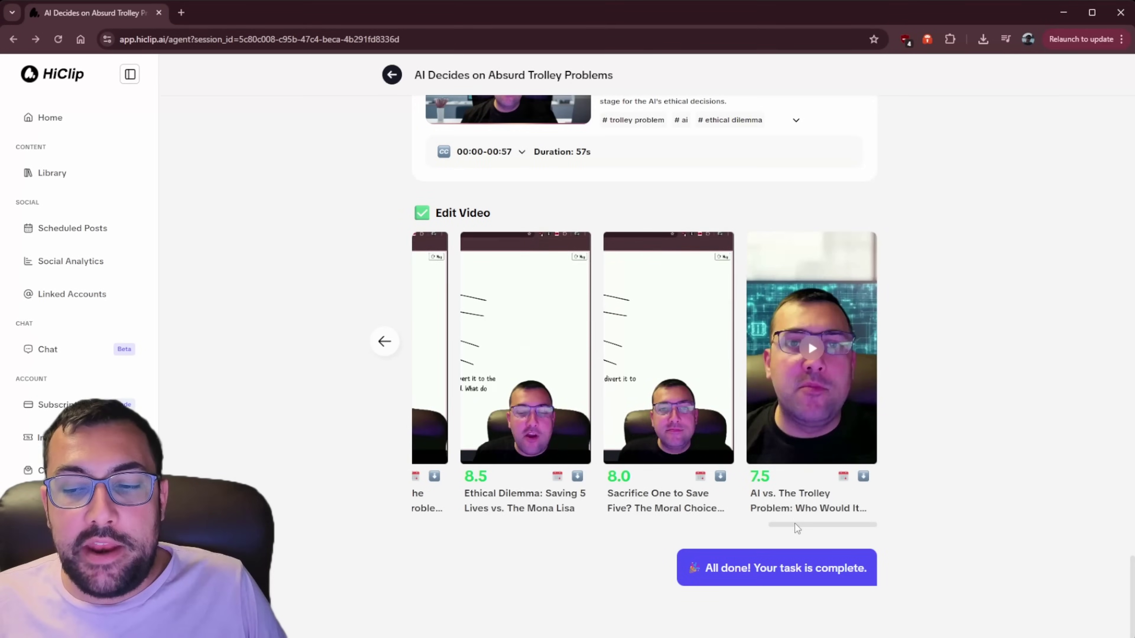
pyautogui.moveTo(799, 527); pyautogui.dragTo(449, 485)
pyautogui.hscroll(3, 449, 485)
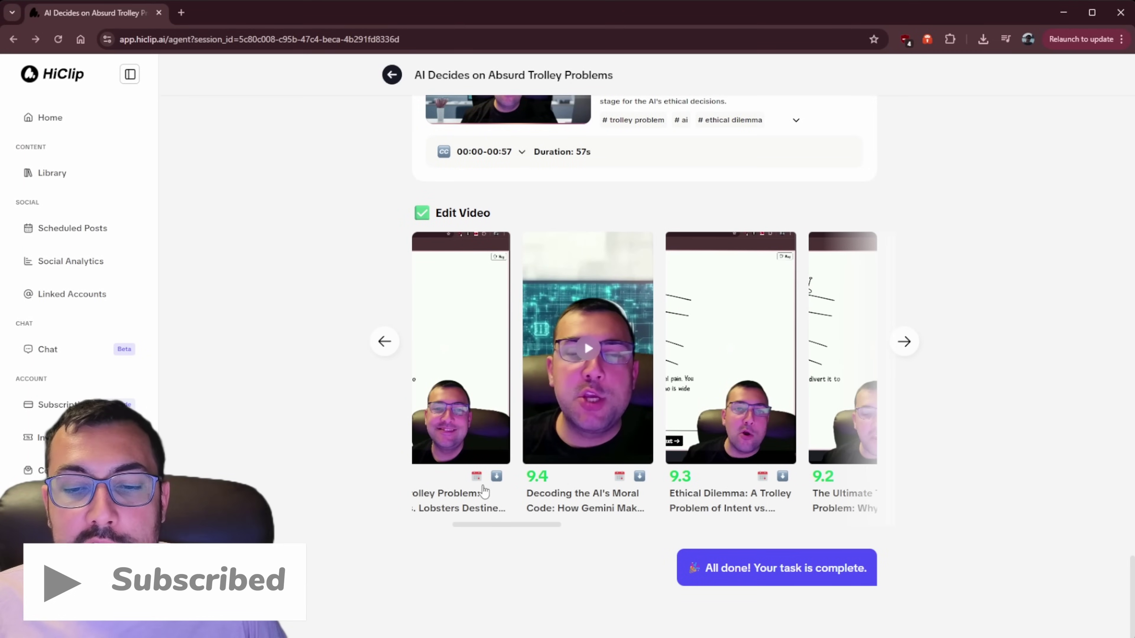
pyautogui.click(640, 477)
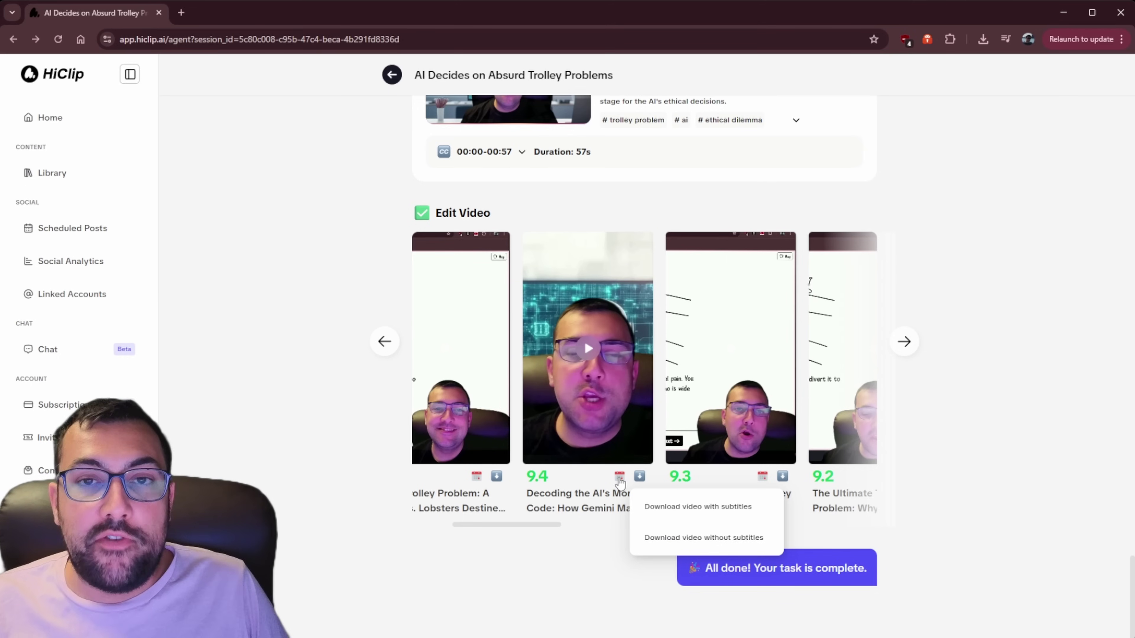
# Open the 9.4 Gemini clip's publishing page and look over its title and description.
pyautogui.click(621, 477)
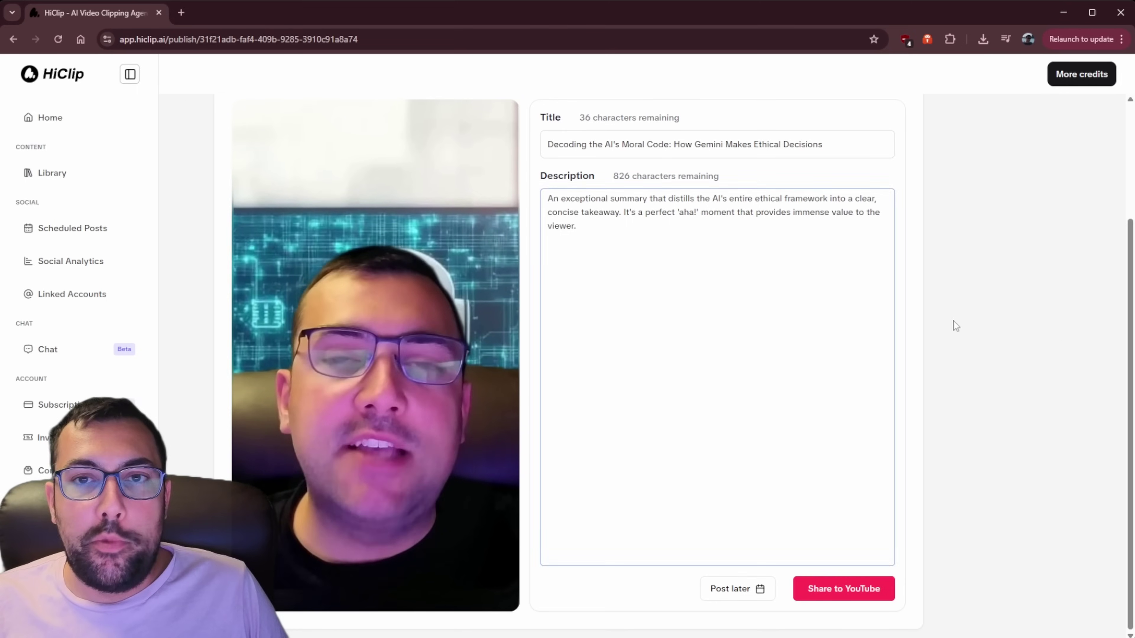
pyautogui.moveTo(582, 144); pyautogui.dragTo(837, 146)
pyautogui.moveTo(578, 227); pyautogui.dragTo(615, 198)
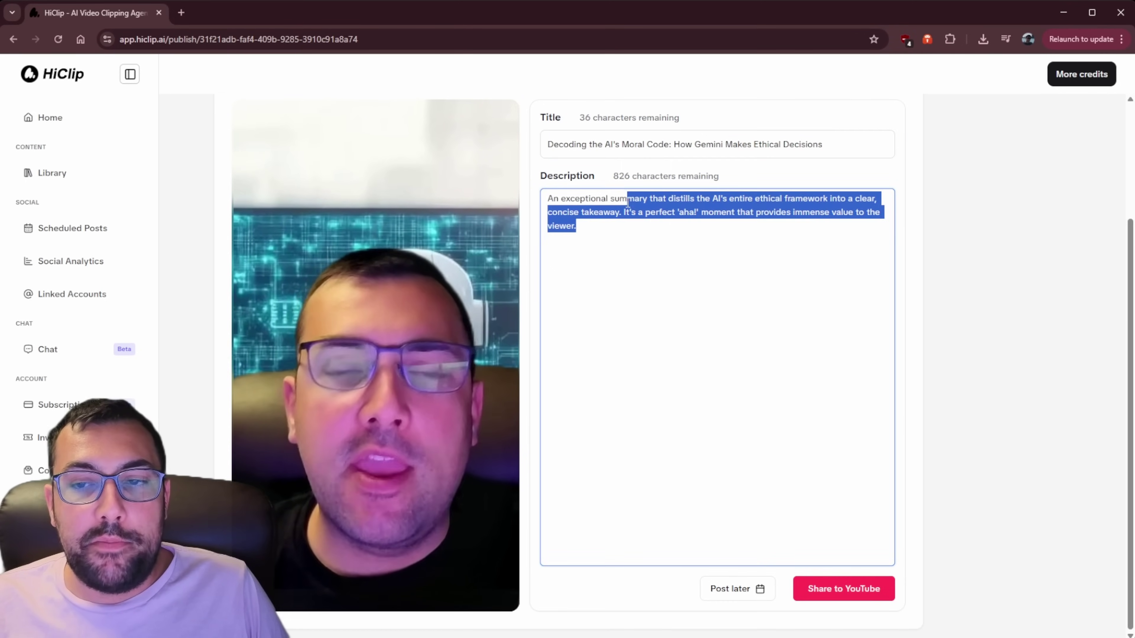
pyautogui.click(682, 316)
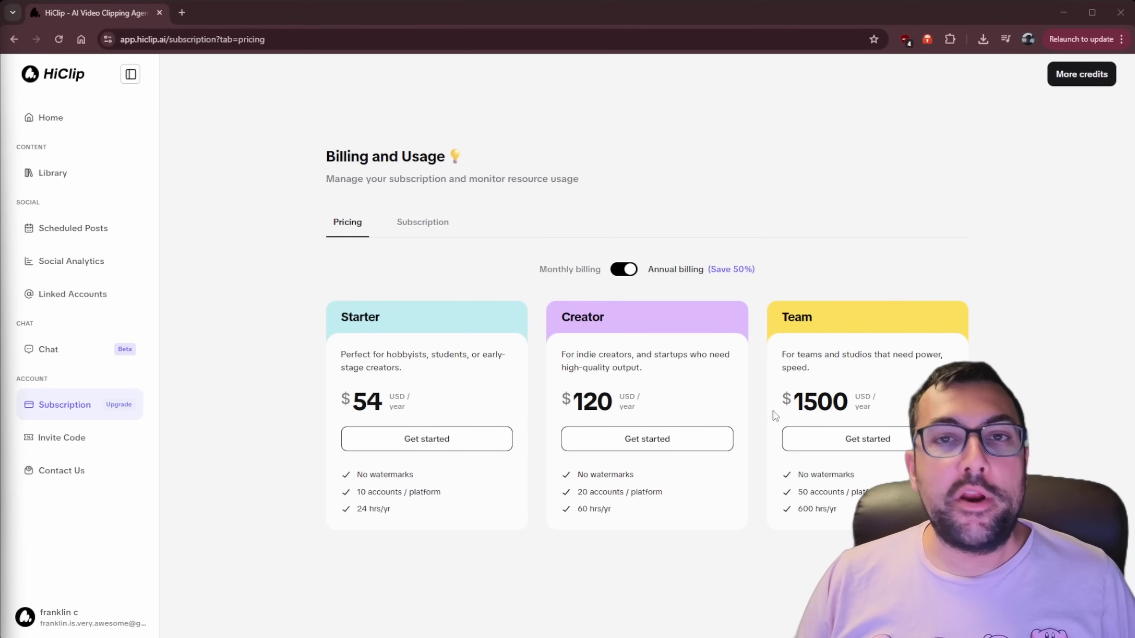
# Compare monthly plan prices, then return to annual billing for Starter, Creator and Team.
pyautogui.click(626, 269)
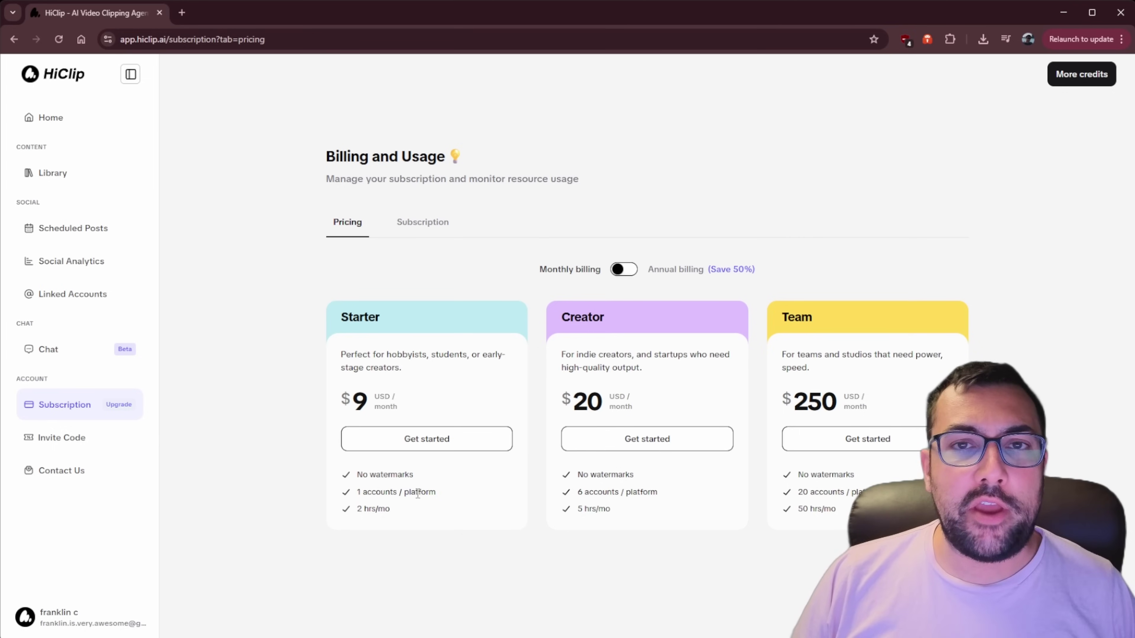
pyautogui.click(628, 269)
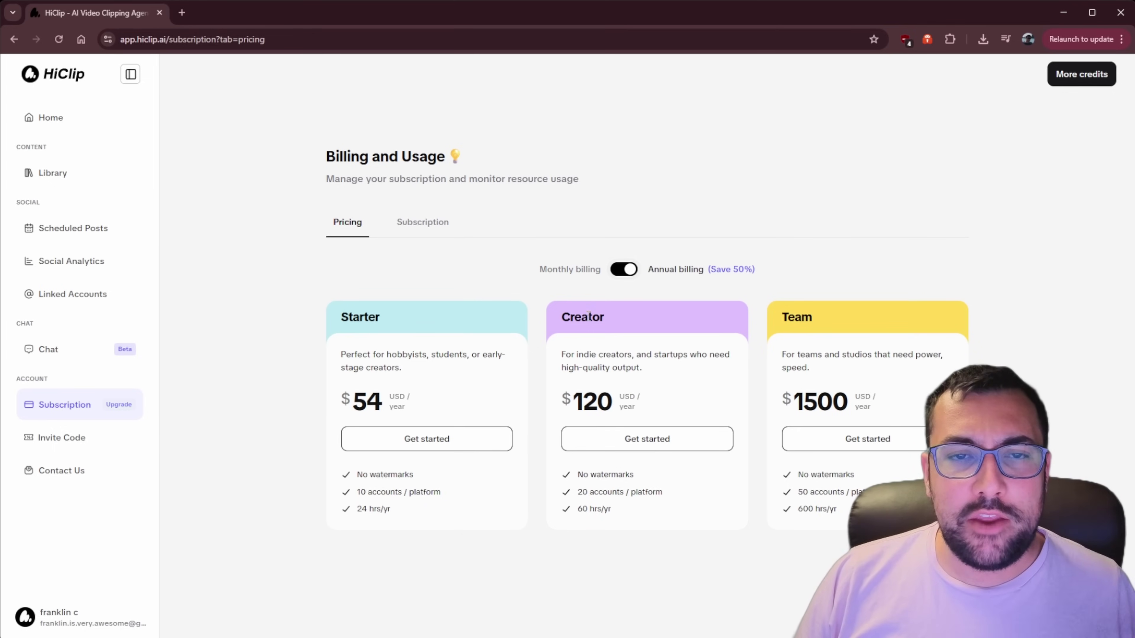